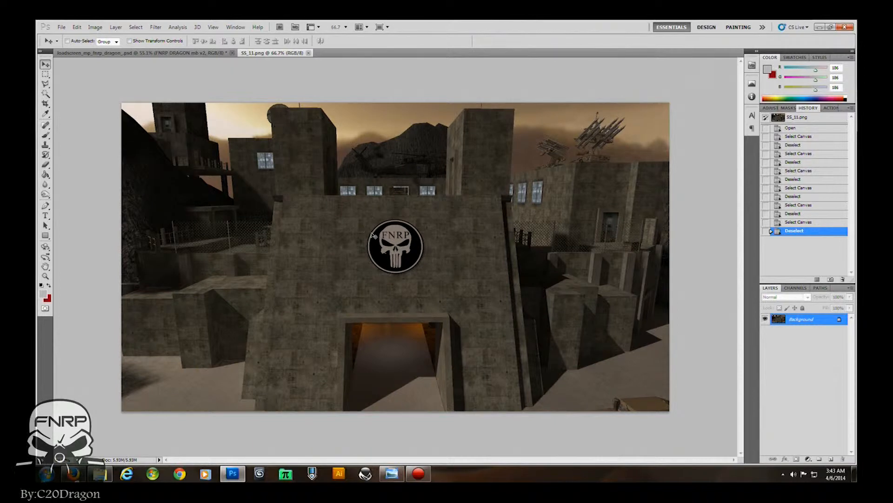
- Select the entire screenshot image and paste it into the loadscreen PSD document
key(ctrl+a)
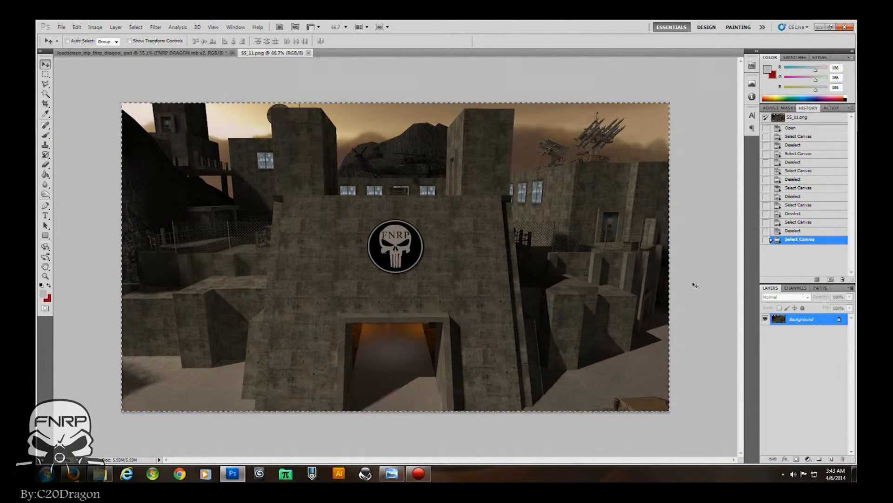
click(172, 54)
key(ctrl+v)
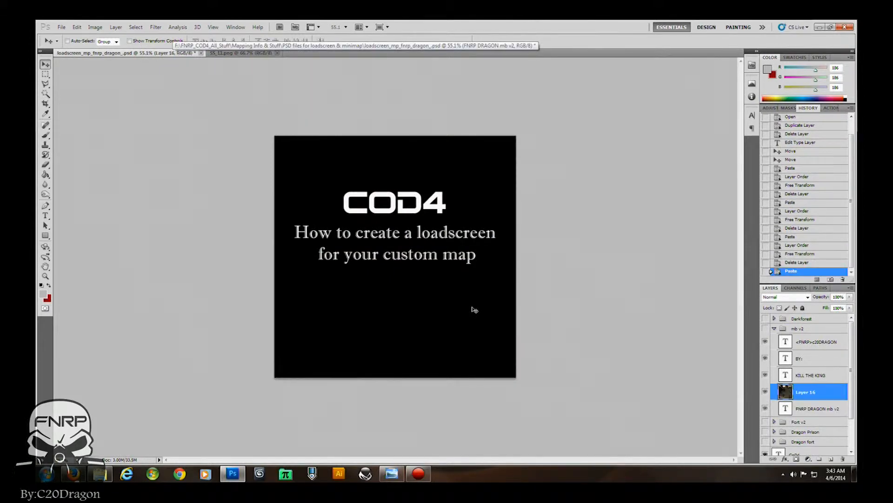
- Move the pasted layer below the FNRP DRAGON mb v2 text layer and show the mb v2 group
drag(786, 390, 788, 412)
click(765, 328)
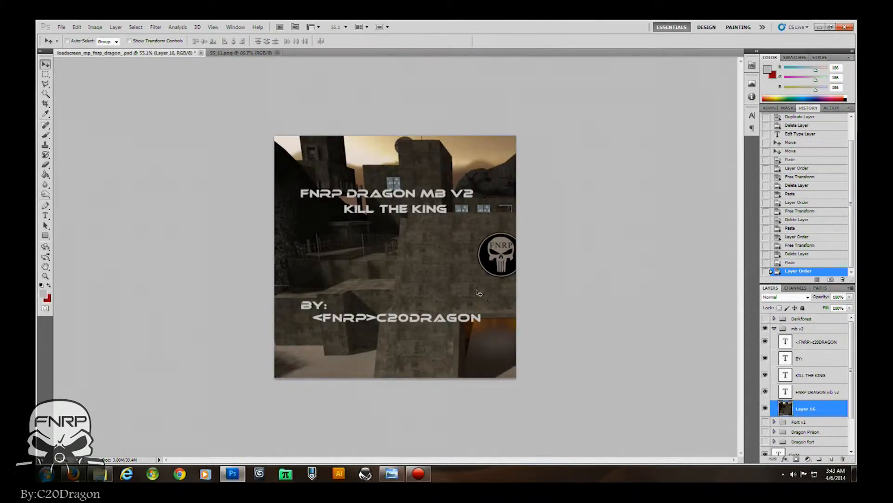
- Scale the pasted screenshot with Free Transform so it fits the square canvas
key(ctrl+t)
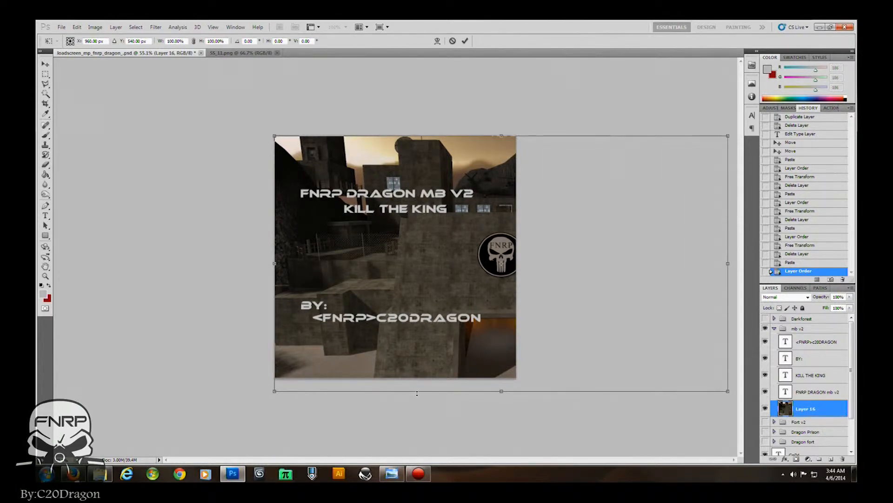
drag(416, 392, 413, 381)
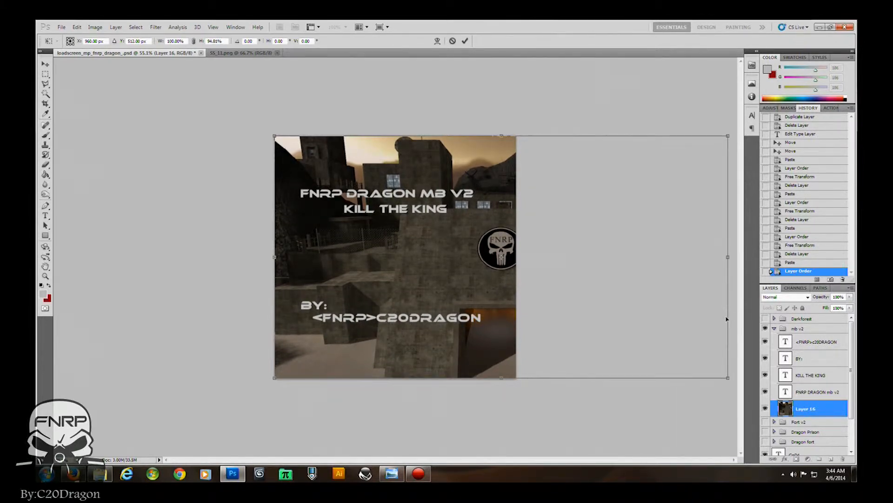
drag(729, 315, 518, 321)
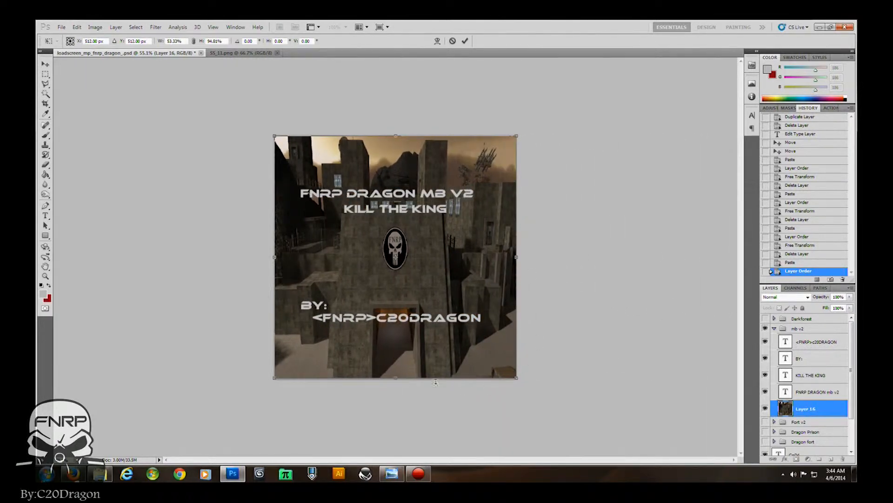
key(Return)
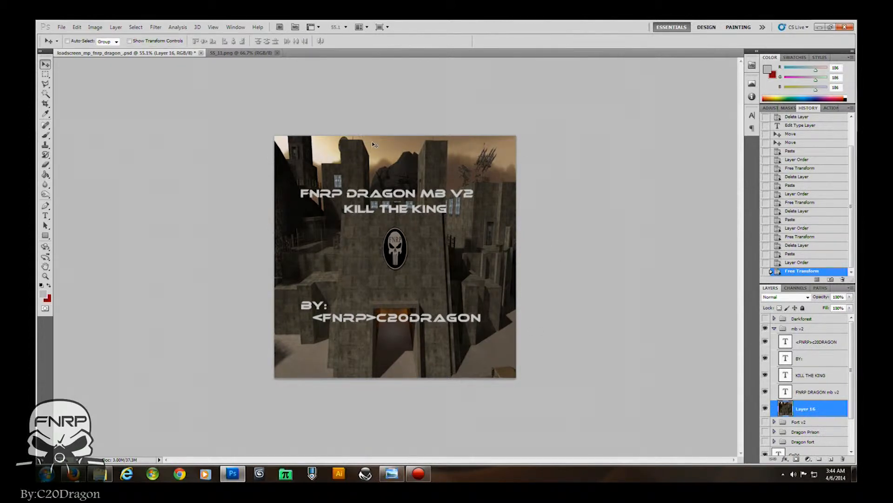
- Save a D3D/DDS copy named loadscreen_mp_fnrp_dragon_mbv2.dds, replacing the existing file
click(61, 26)
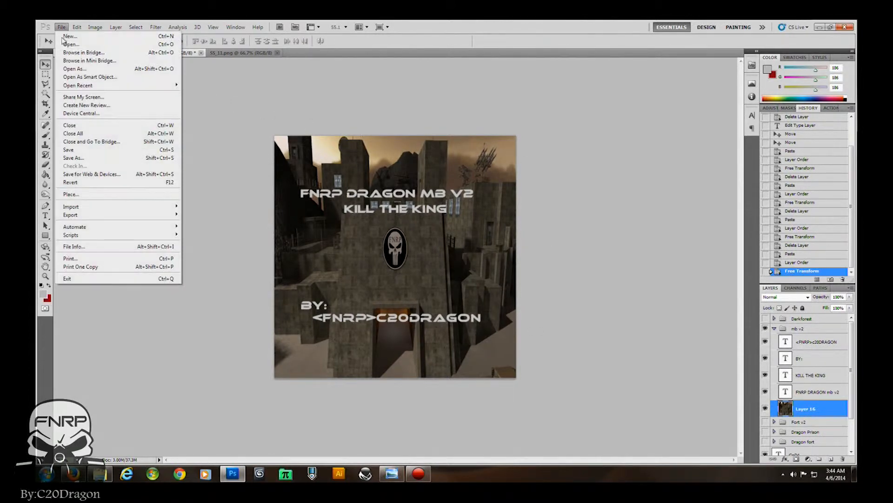
click(74, 158)
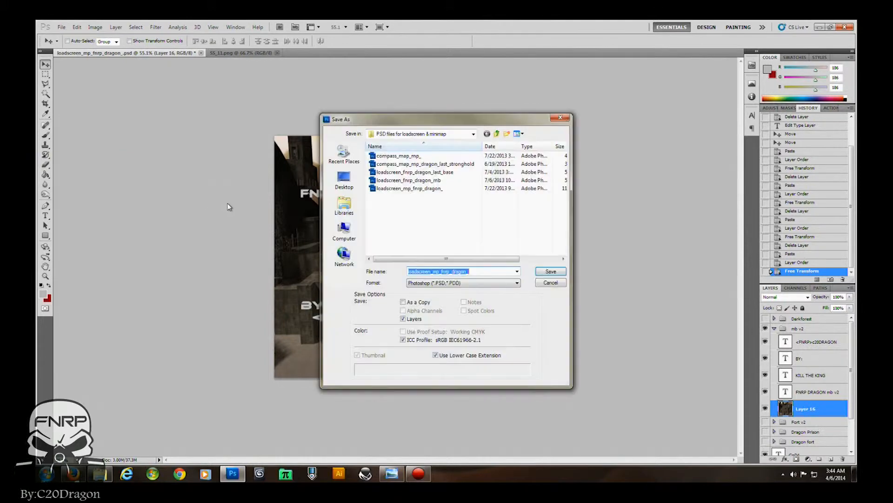
click(431, 283)
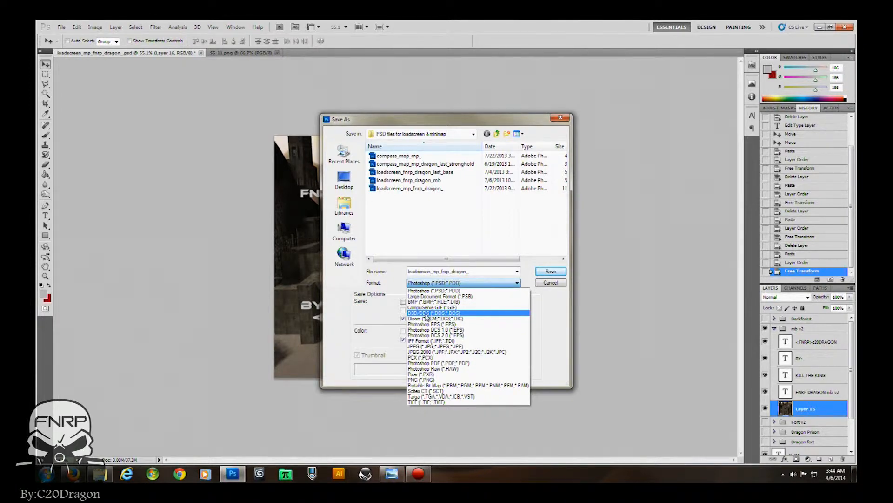
click(427, 313)
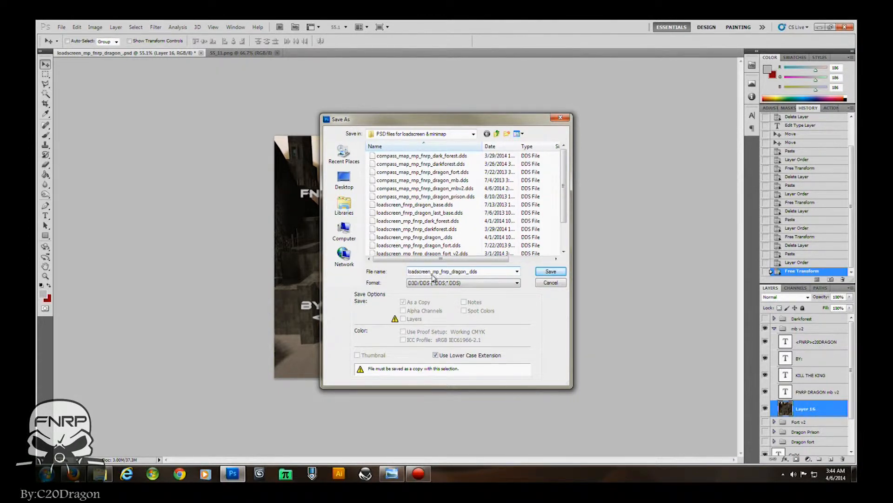
double_click(468, 272)
click(468, 273)
text(mbv2)
key(Return)
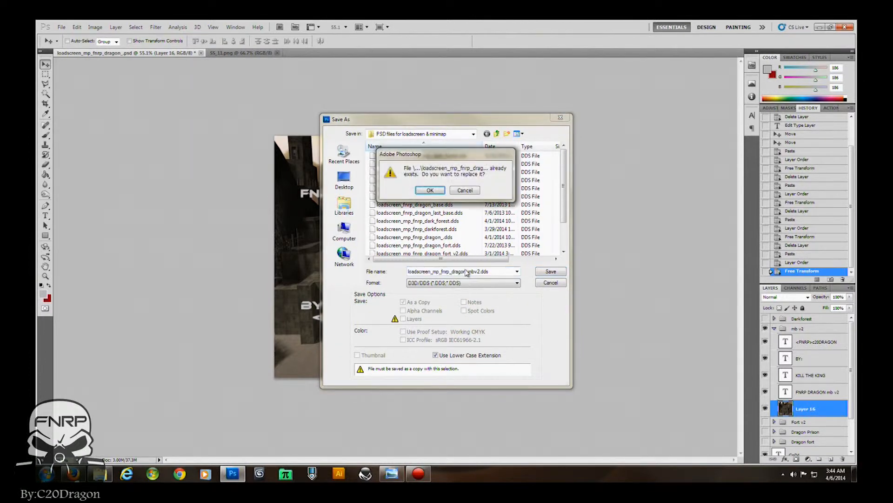
key(Return)
click(482, 135)
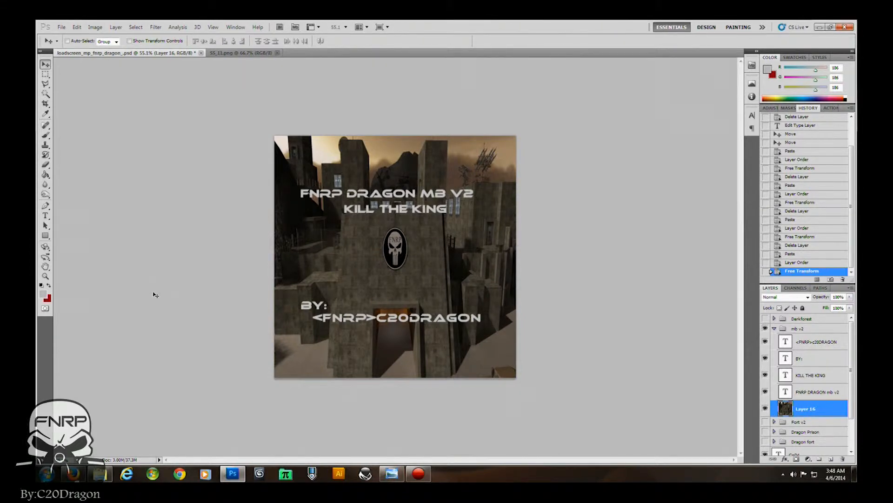
- Quit the program, saving changes to the PSD document
click(845, 27)
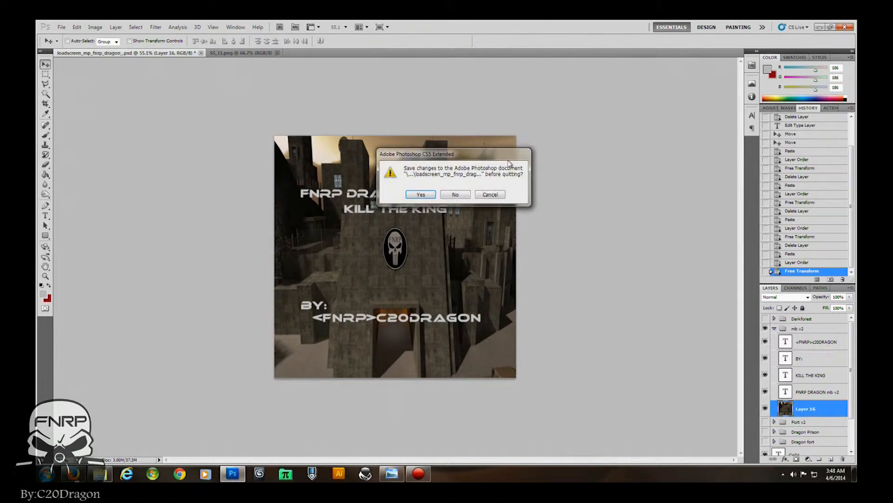
click(413, 194)
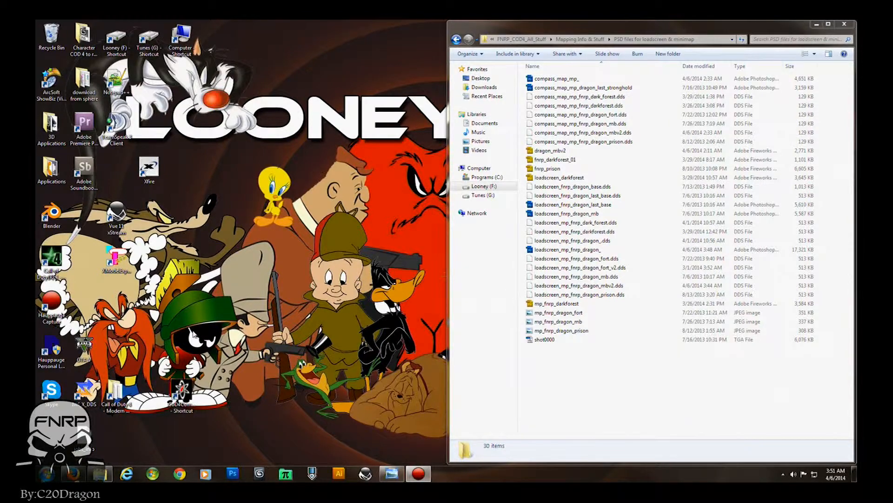
- Copy loadscreen_mp_fnrp_dragon_mbv2.dds into the Call of Duty 4 texture_assets folder, granting administrator permission
double_click(116, 396)
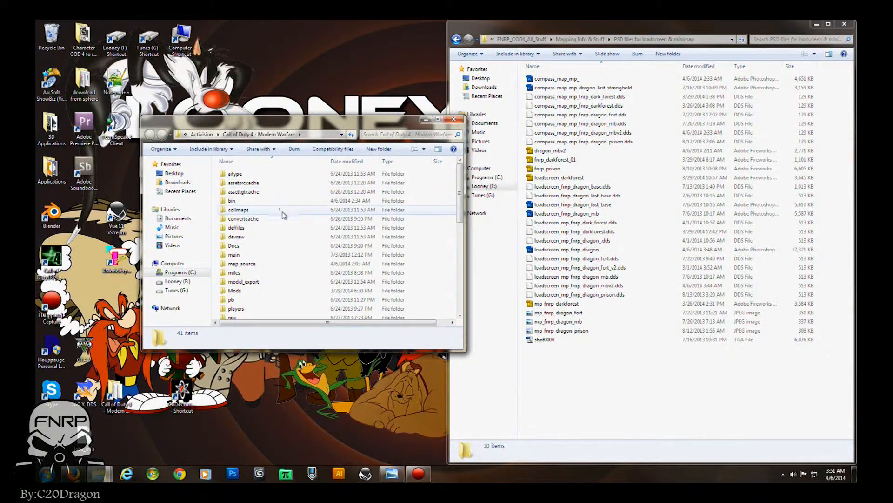
scroll(285, 216, down, 5)
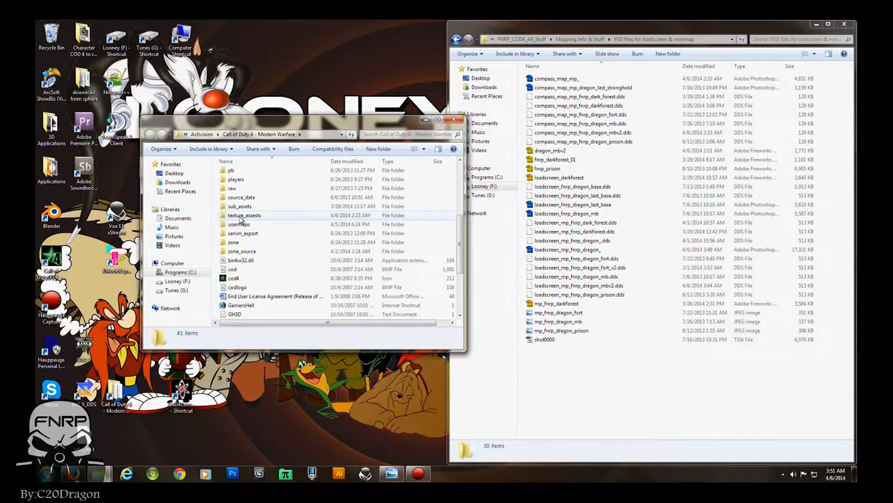
click(245, 217)
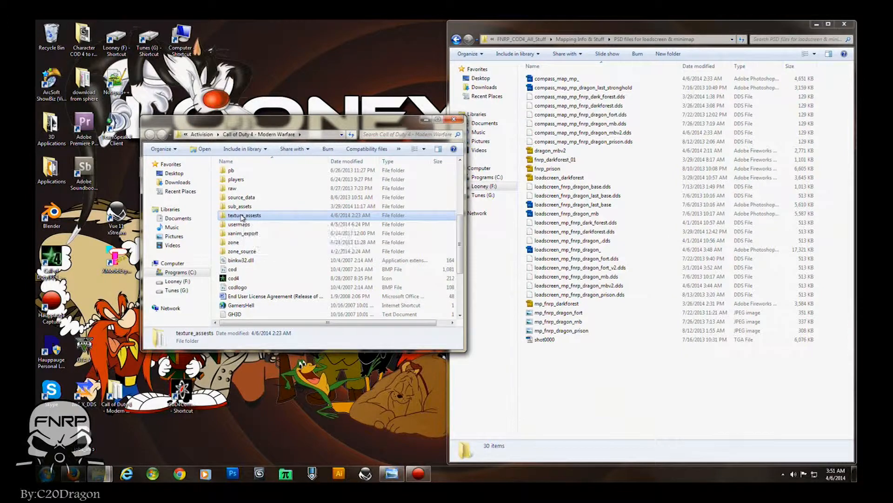
double_click(243, 217)
scroll(263, 234, down, 1)
scroll(262, 234, down, 3)
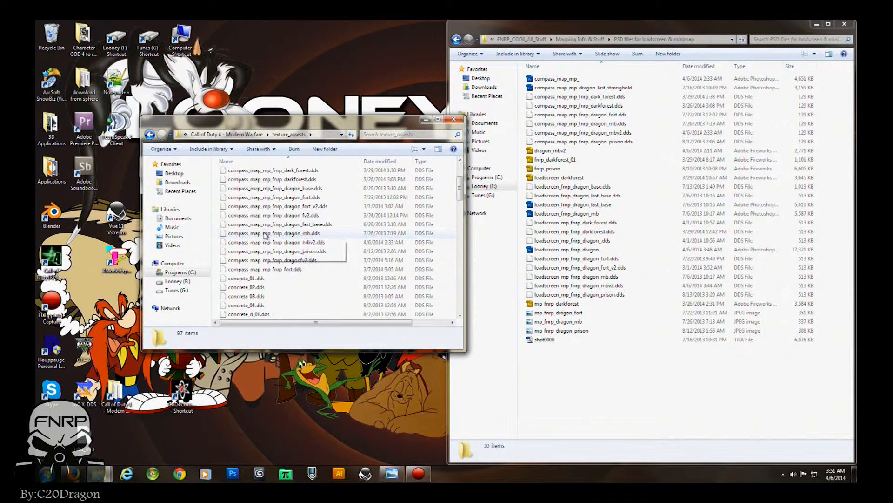
scroll(260, 223, down, 1)
scroll(258, 211, down, 12)
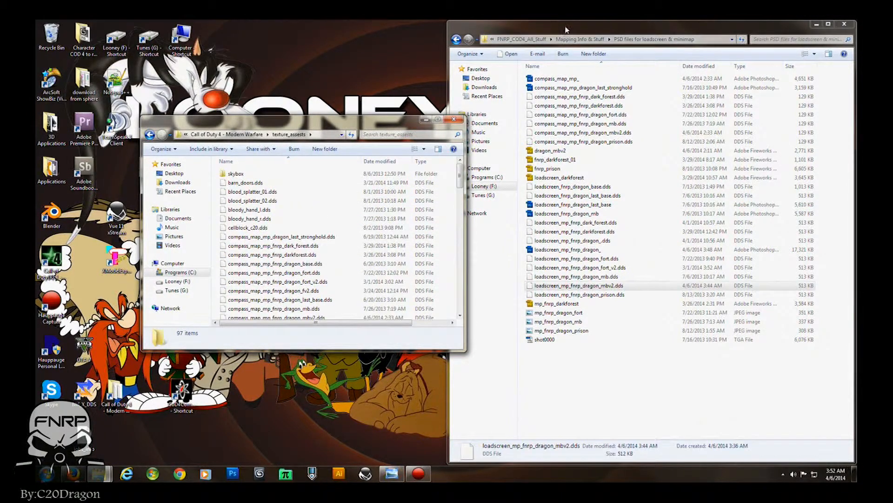
click(566, 30)
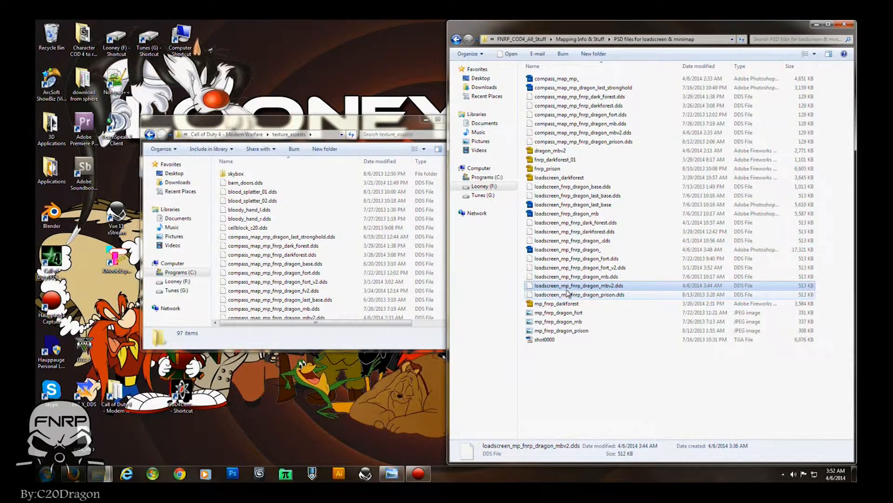
drag(561, 287, 415, 278)
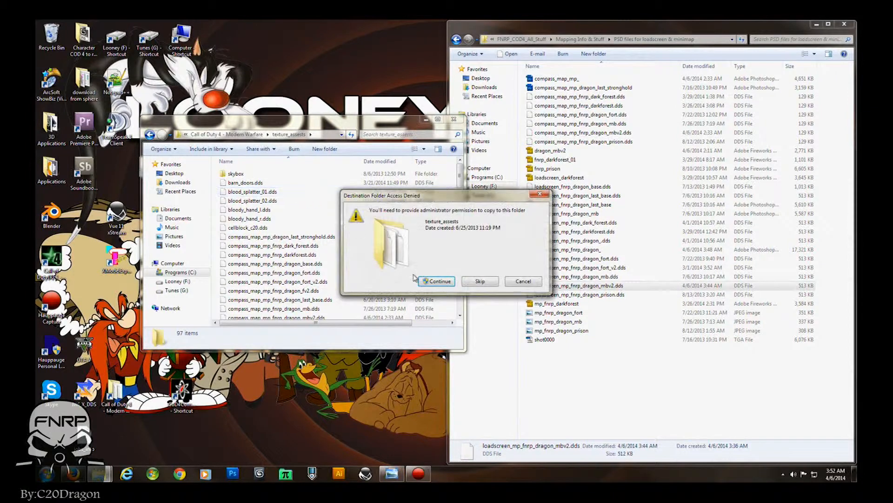
click(432, 281)
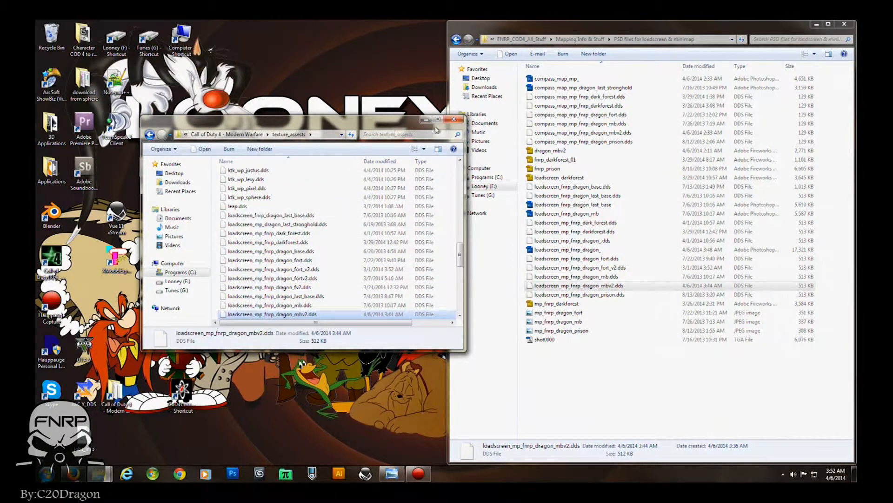
- Close the folder windows and run the CoD4 Compile Tools shortcut as administrator
click(454, 120)
click(817, 24)
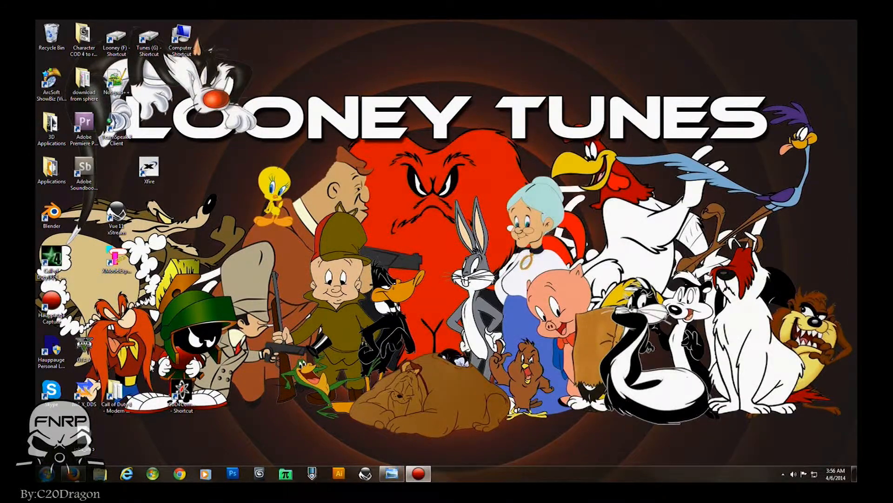
right_click(188, 394)
click(225, 203)
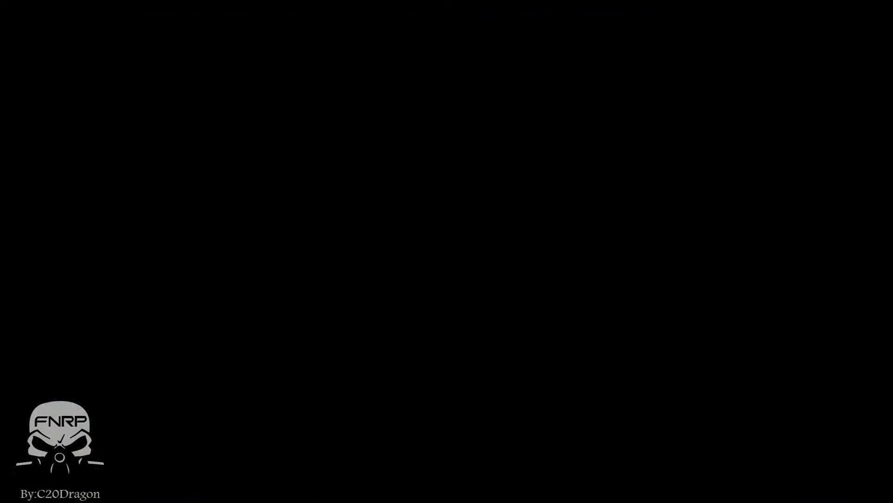
click(177, 263)
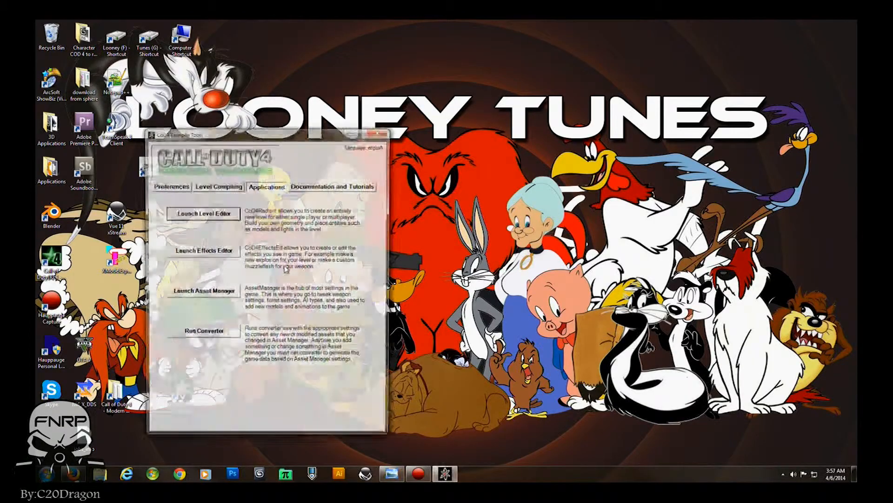
- Launch Asset Manager from the compile tools' Applications page
drag(256, 141, 484, 73)
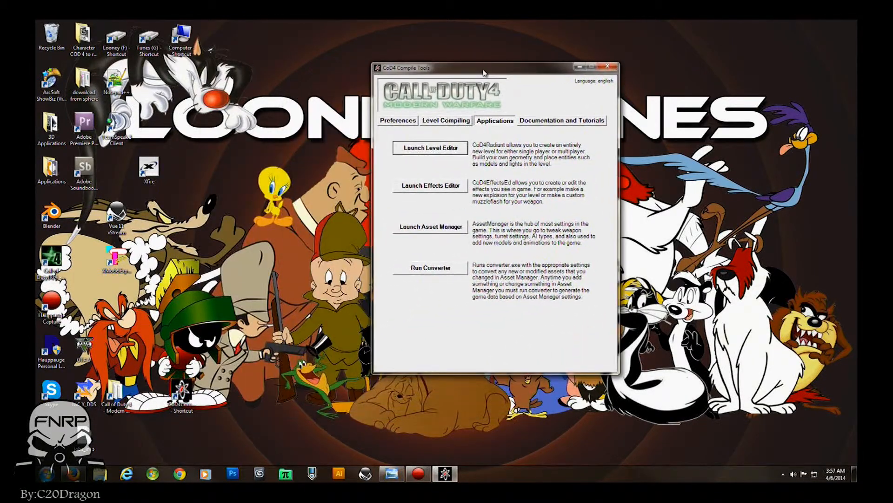
click(431, 228)
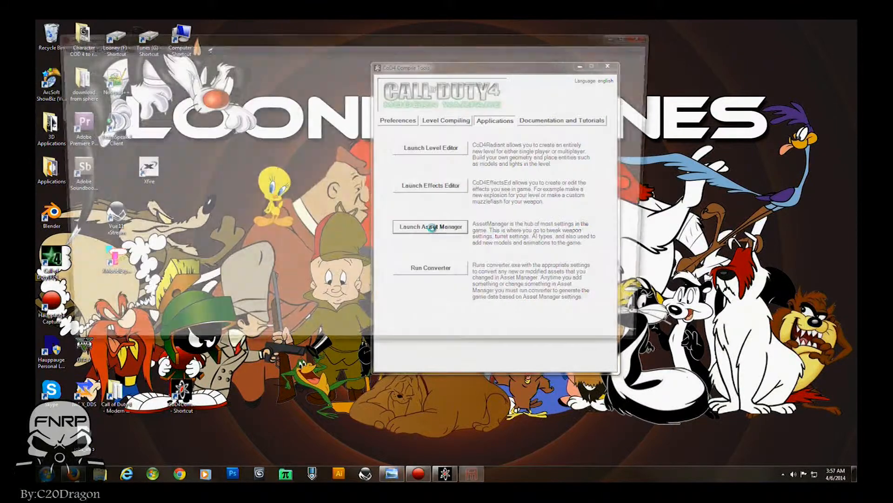
drag(305, 40, 430, 110)
- Browse the asset type list in Asset Manager
click(182, 117)
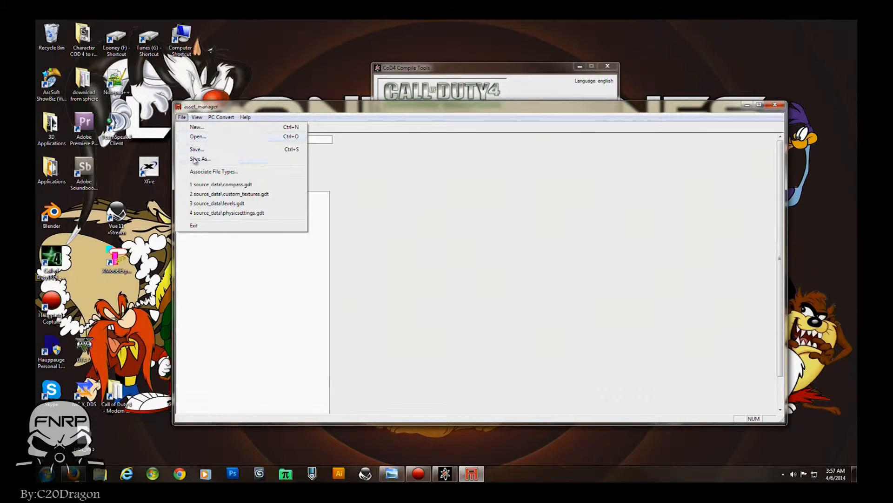
click(403, 164)
click(258, 186)
click(257, 186)
click(258, 187)
click(258, 187)
click(258, 186)
click(258, 186)
click(195, 171)
- Try to save the asset file as compass.gdt in the Call of Duty 4 source_data folder
click(181, 117)
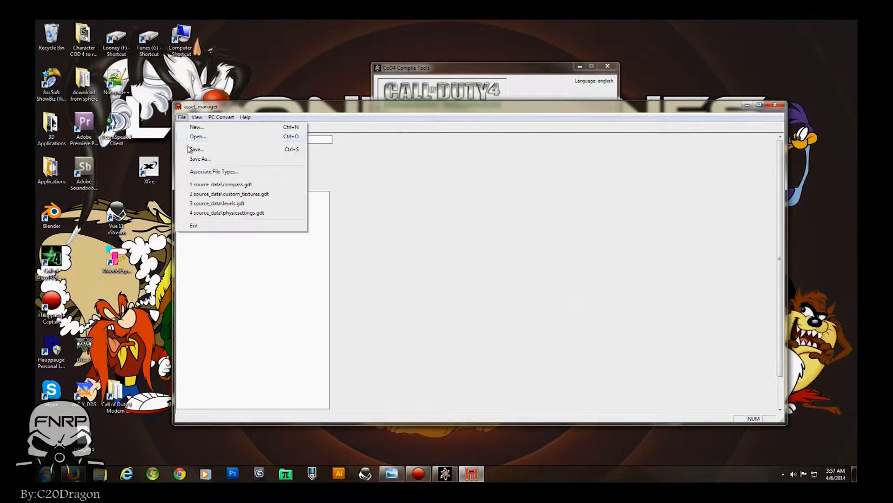
click(195, 161)
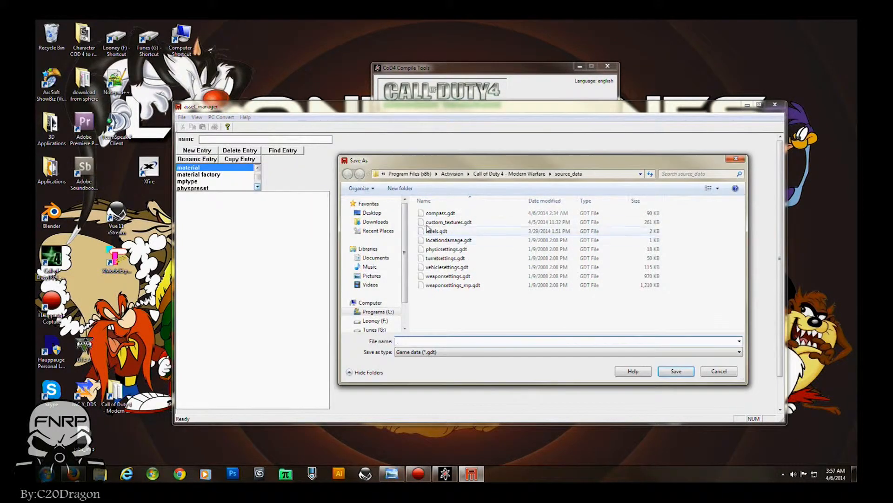
click(475, 175)
scroll(741, 249, down, 2)
scroll(741, 249, down, 3)
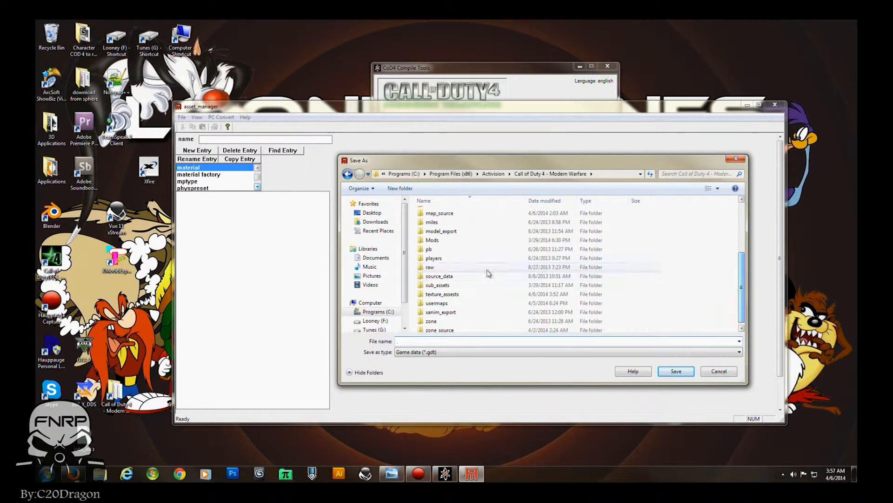
double_click(437, 275)
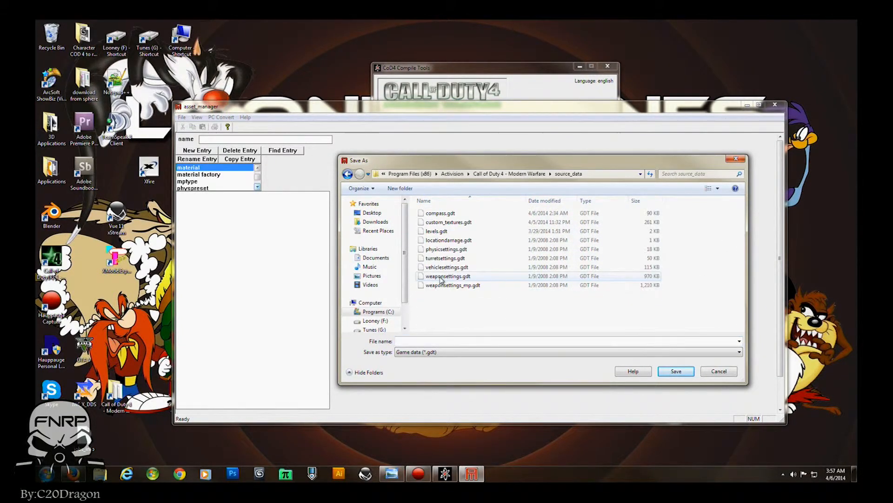
click(435, 214)
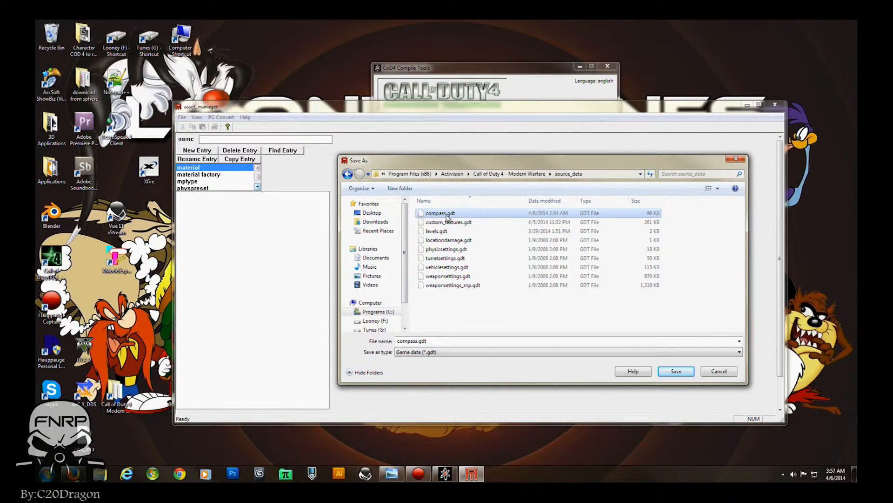
click(718, 371)
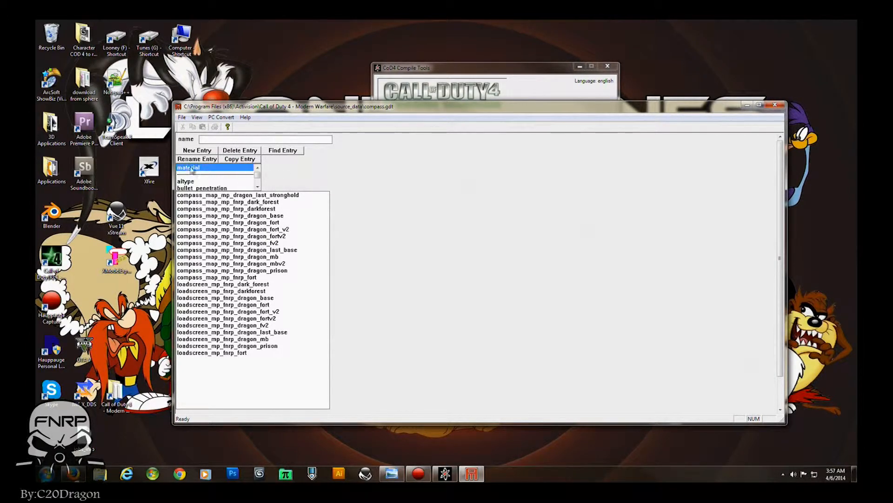
- Create a new material entry named loadscreen_mp_fnrp_dragon_mbv2
click(195, 151)
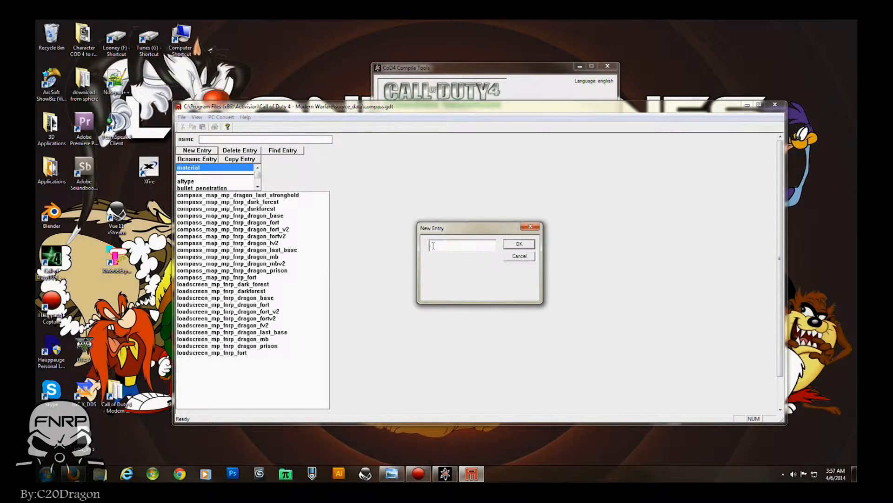
text(screen_mp_fnrp_dragon_mbv2)
key(Return)
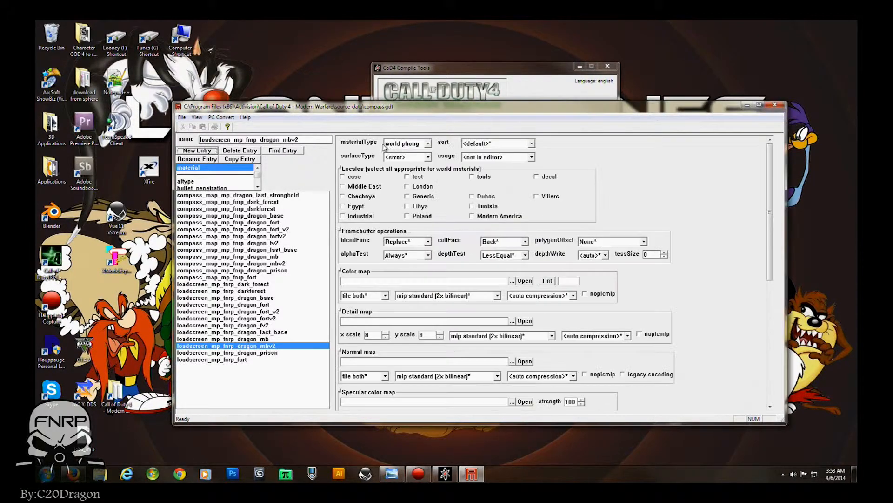
- Set the material's materialType to 2d and its surfaceType to <none>
click(428, 143)
click(395, 155)
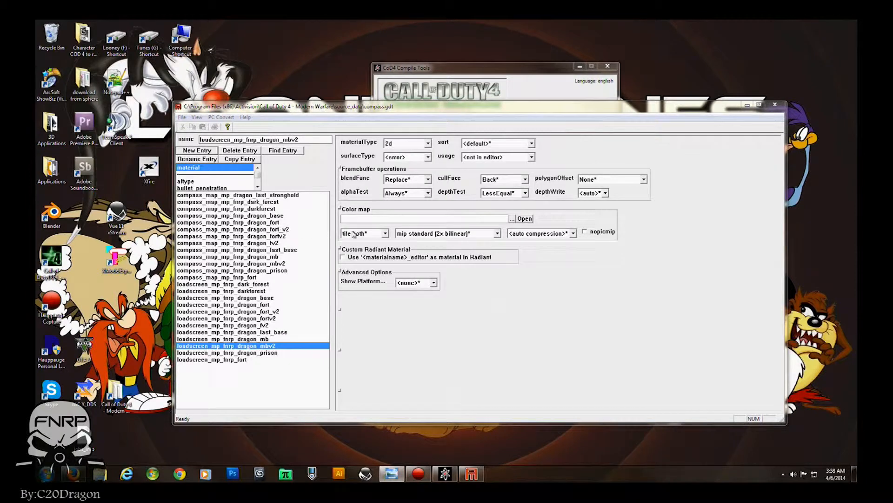
click(406, 159)
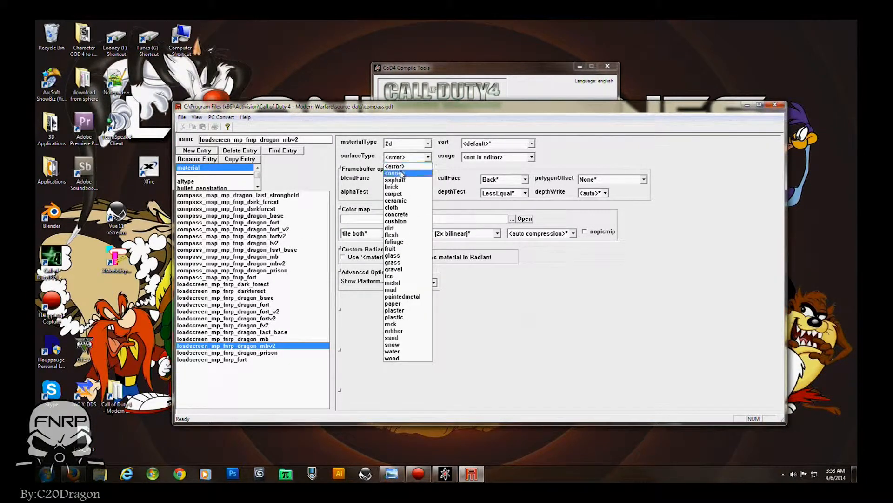
click(400, 173)
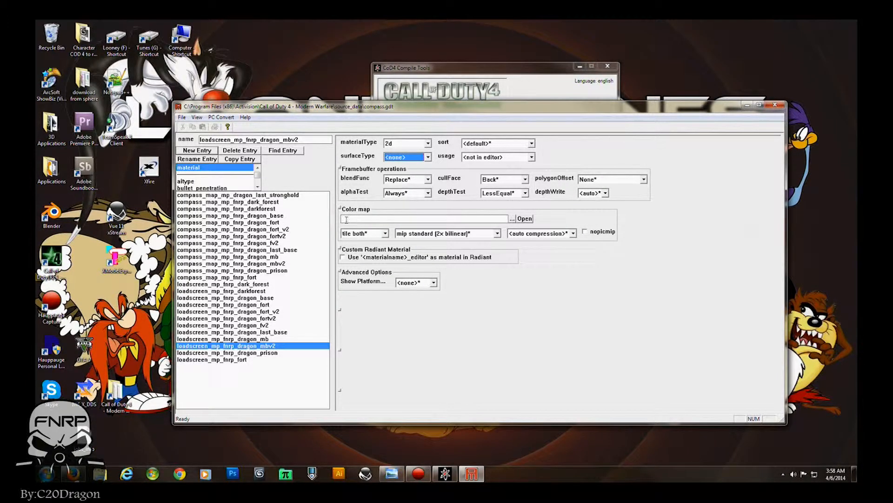
- Set the color map to loadscreen_mp_fnrp_dragon_mbv2.dds from the texture_assets folder
click(512, 220)
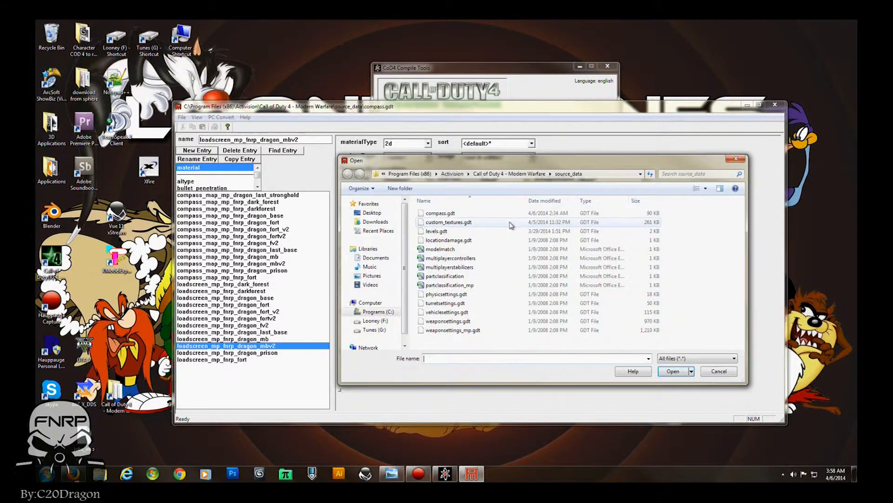
click(486, 174)
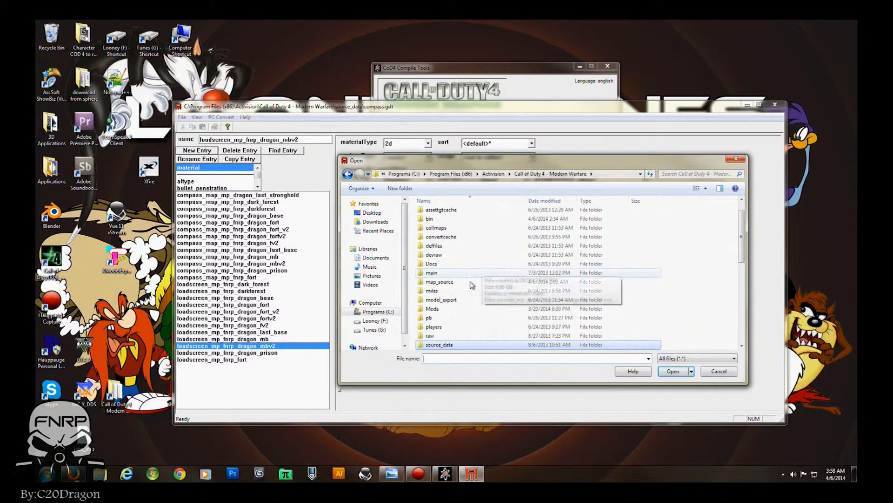
scroll(448, 263, down, 4)
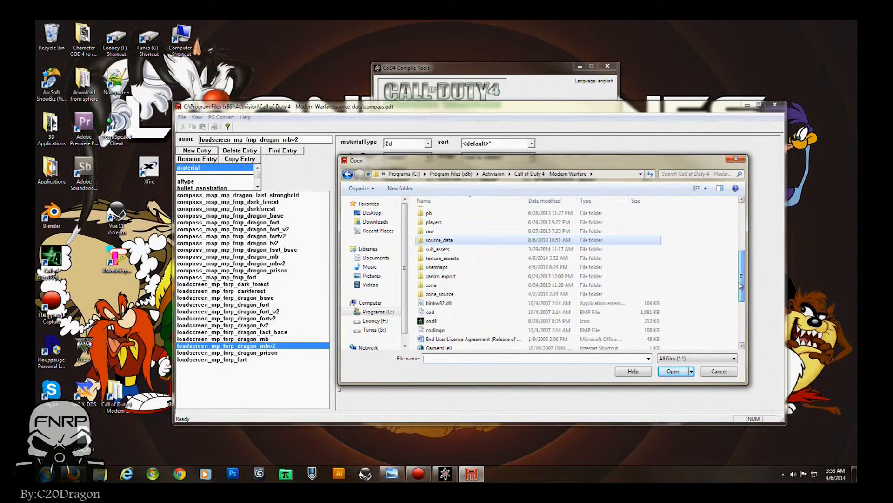
double_click(446, 258)
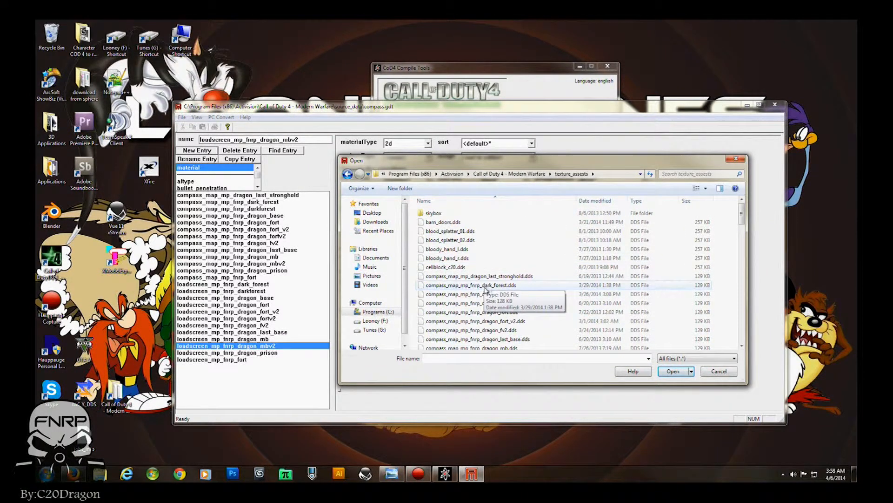
scroll(484, 292, down, 10)
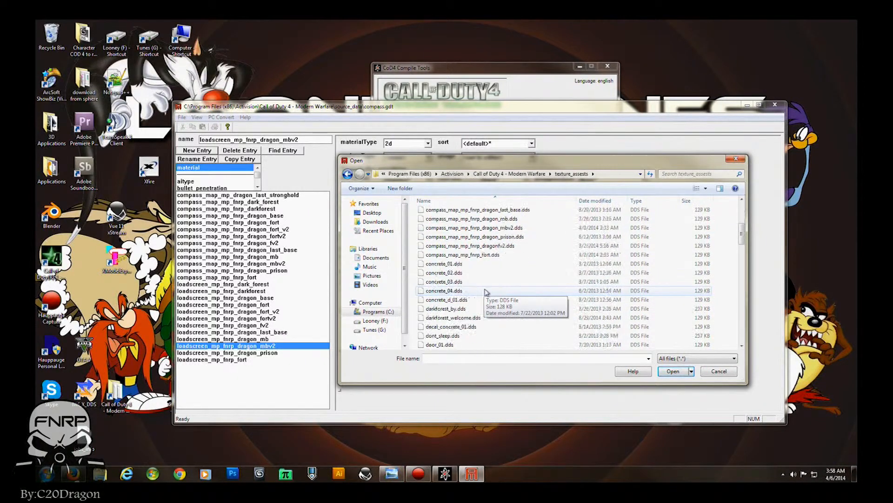
scroll(488, 293, down, 1)
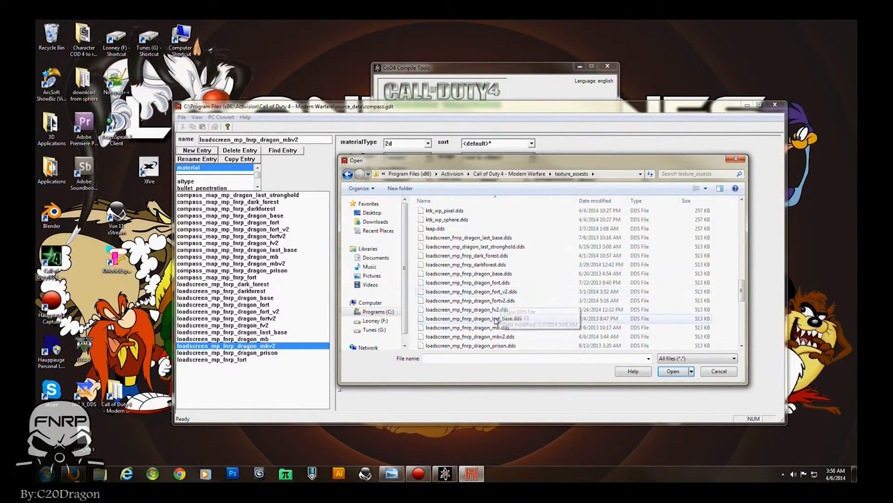
click(456, 294)
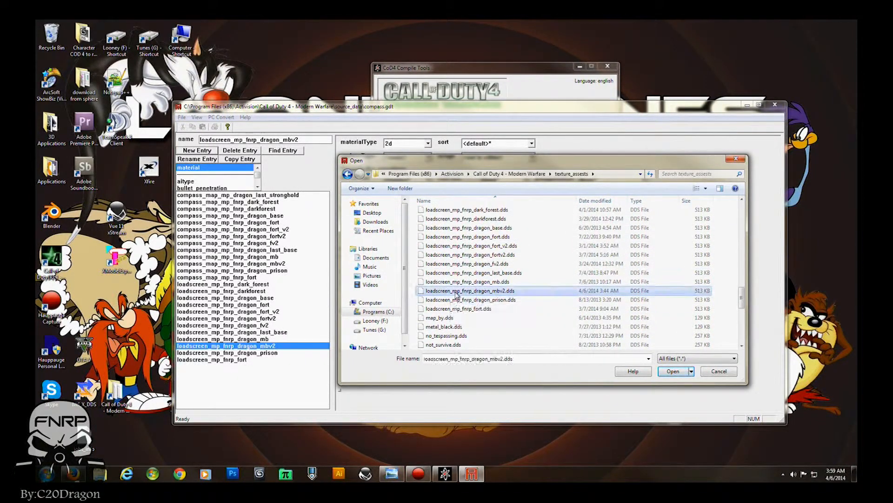
click(672, 371)
- Convert the current loadscreen material asset only and dismiss the conversion console
click(221, 117)
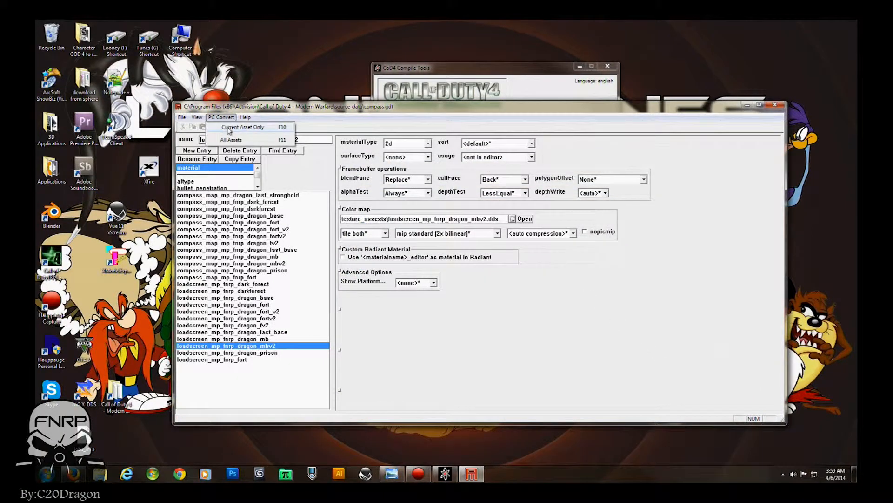
click(253, 129)
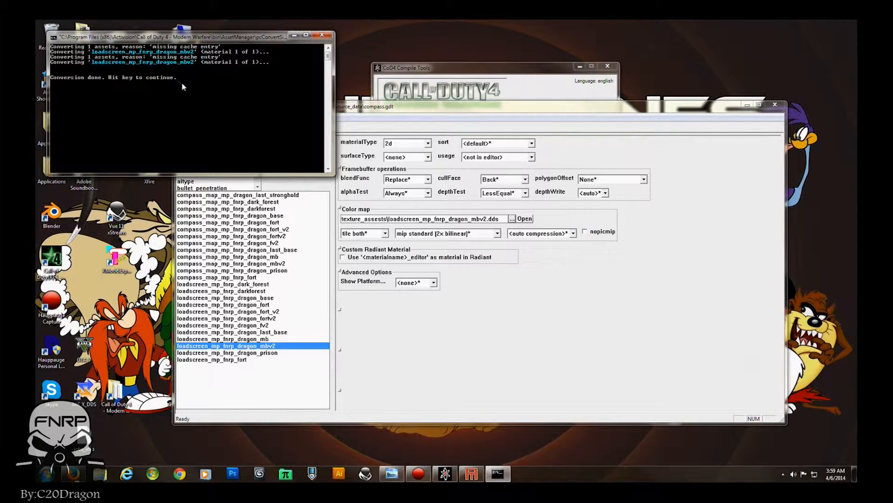
key(Return)
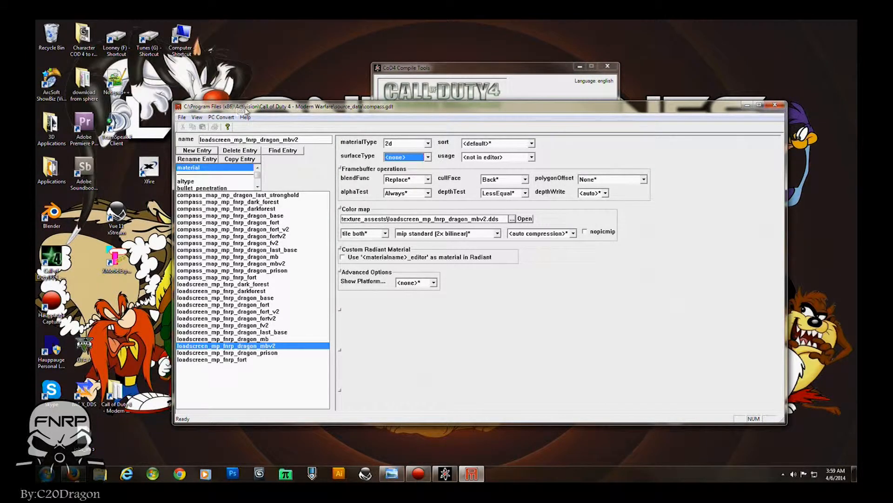
- Open levels.gdt from the source_data folder
click(182, 117)
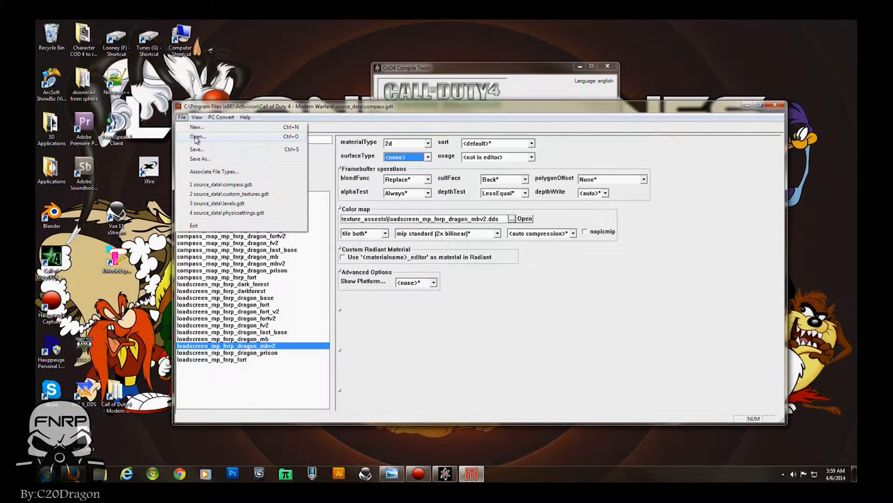
click(196, 137)
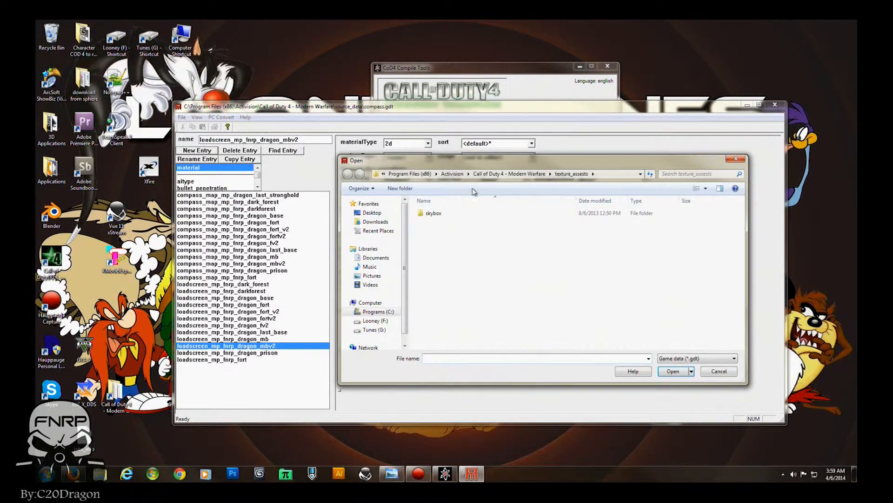
click(493, 174)
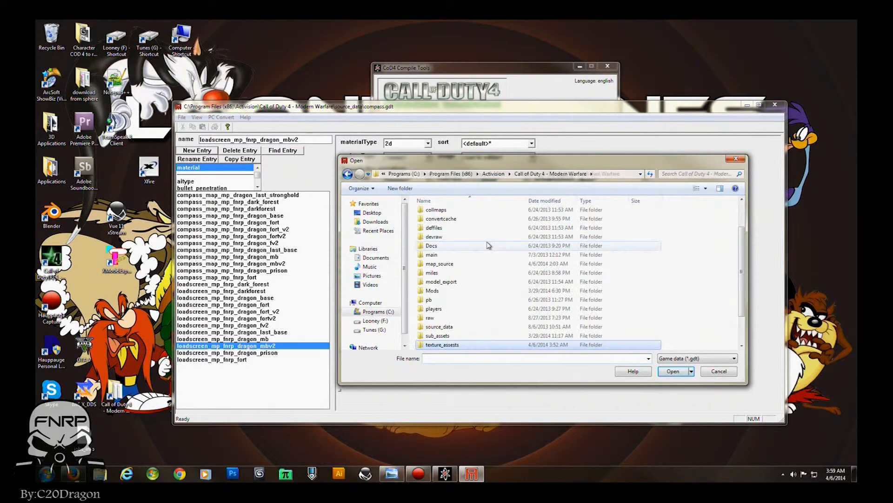
double_click(438, 327)
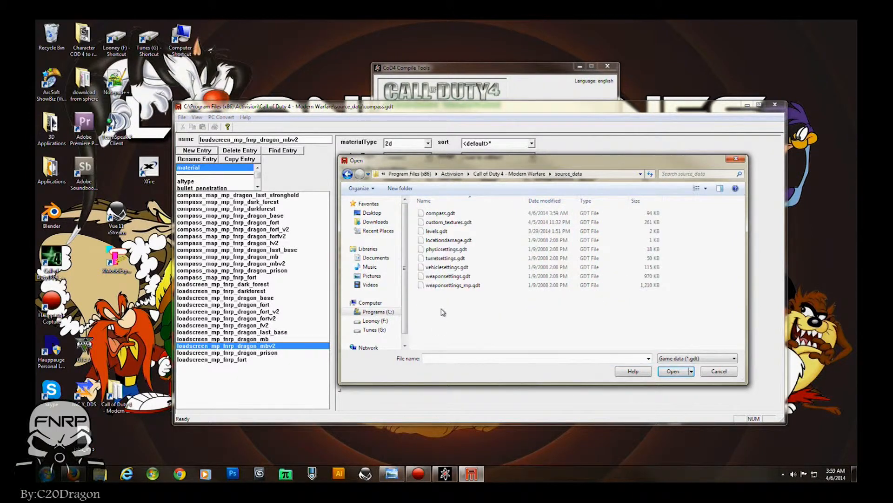
double_click(433, 232)
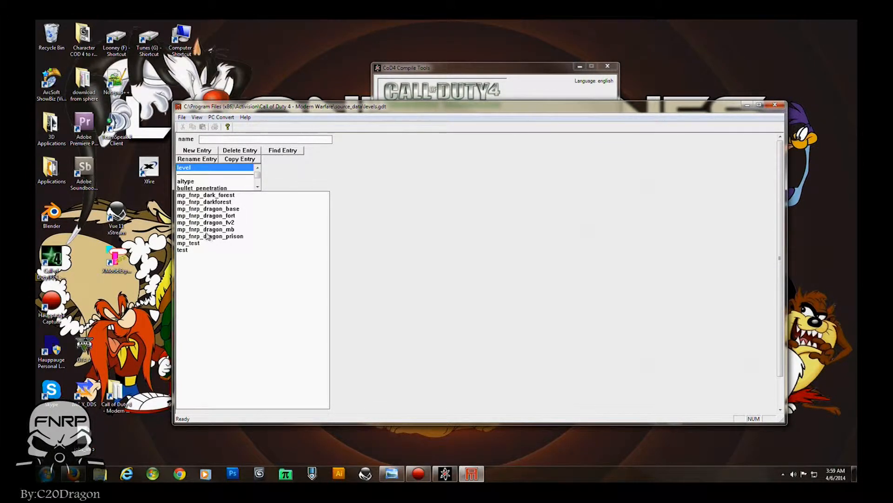
- Copy the mp_fnrp_dragon_mb level entry as a new entry named mp_fnrp_dragon_mbv2
click(194, 244)
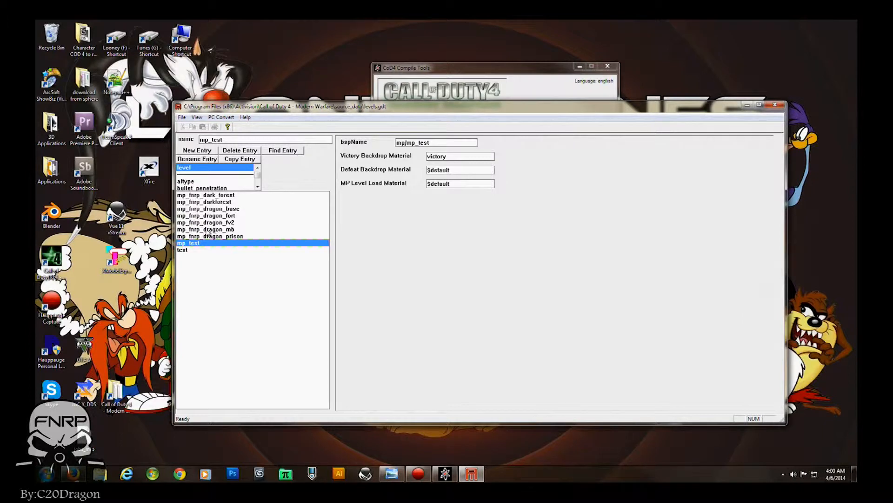
click(216, 229)
click(236, 160)
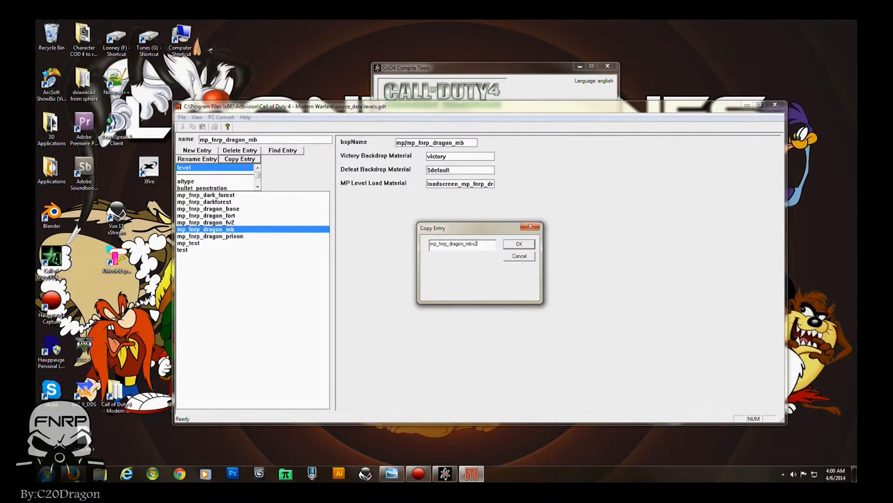
key(Return)
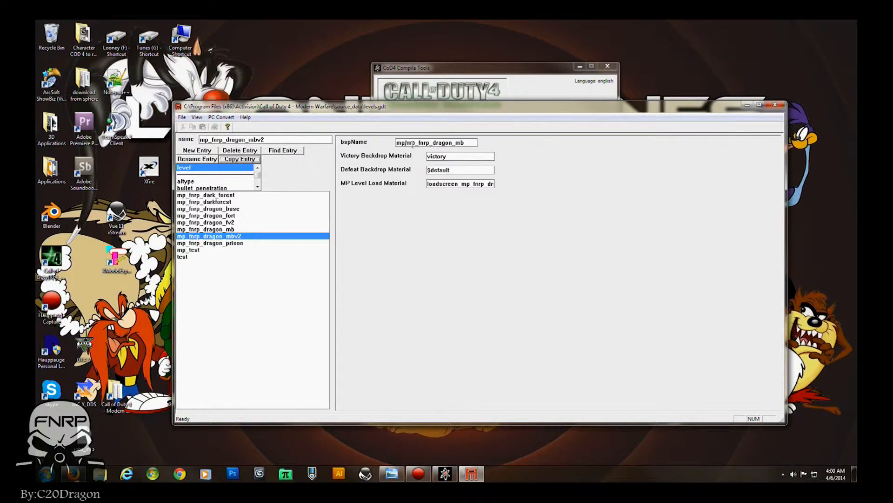
- Set bspName to mp/mp_fnrp_dragon_mbv2 and MP Level Load Material to loadscreen_mp_fnrp_dragon_mbv2
click(464, 143)
text(v2)
double_click(446, 184)
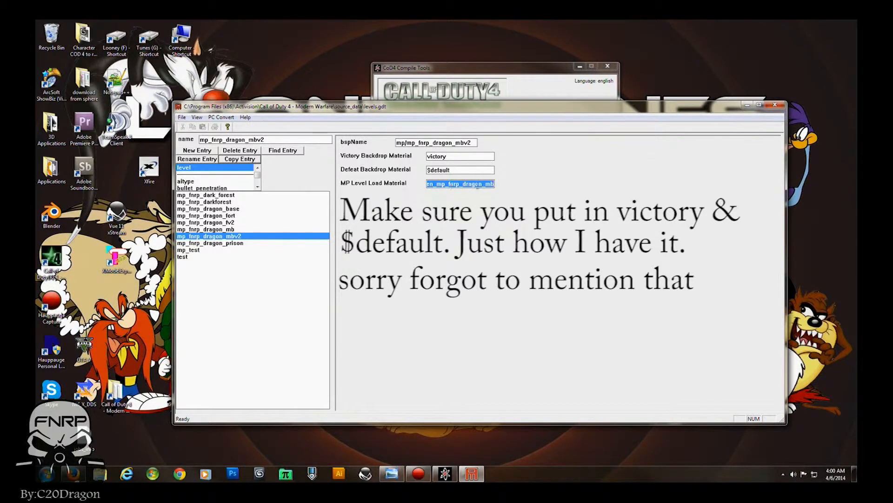
click(494, 183)
text(v2)
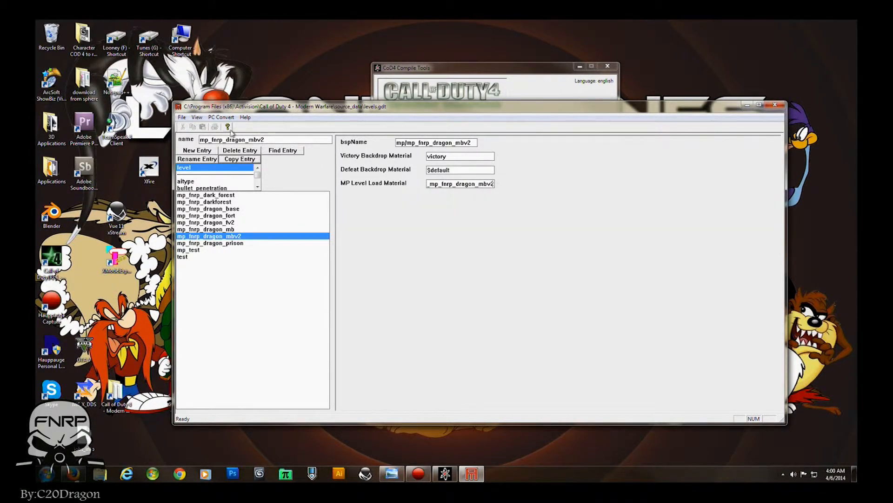
- Convert the mp_fnrp_dragon_mbv2 level entry only, then close Asset Manager and the Compile Tools window
click(221, 118)
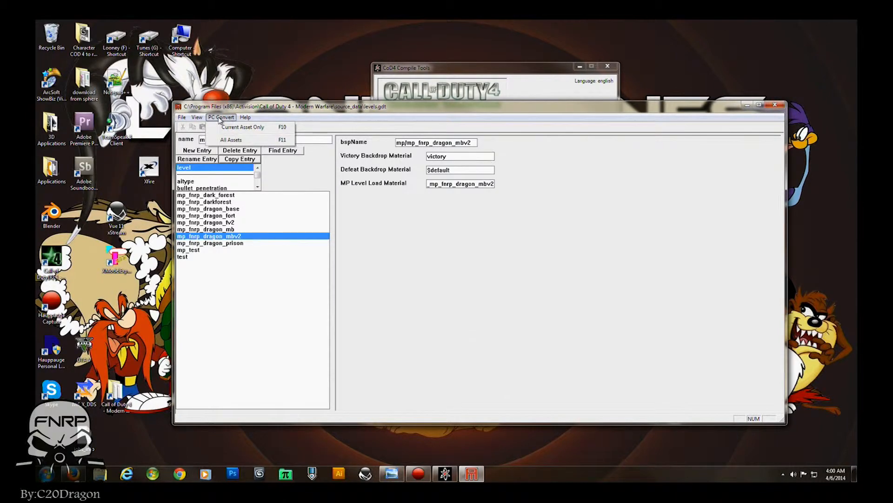
click(240, 128)
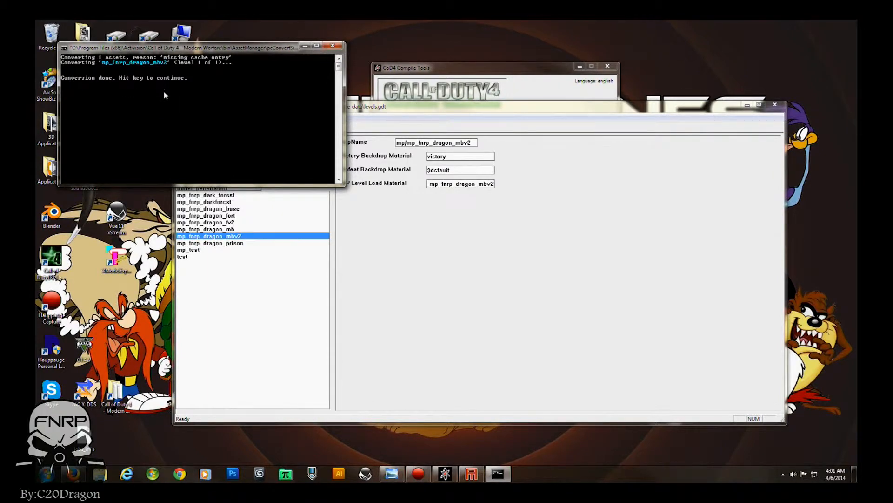
key(Return)
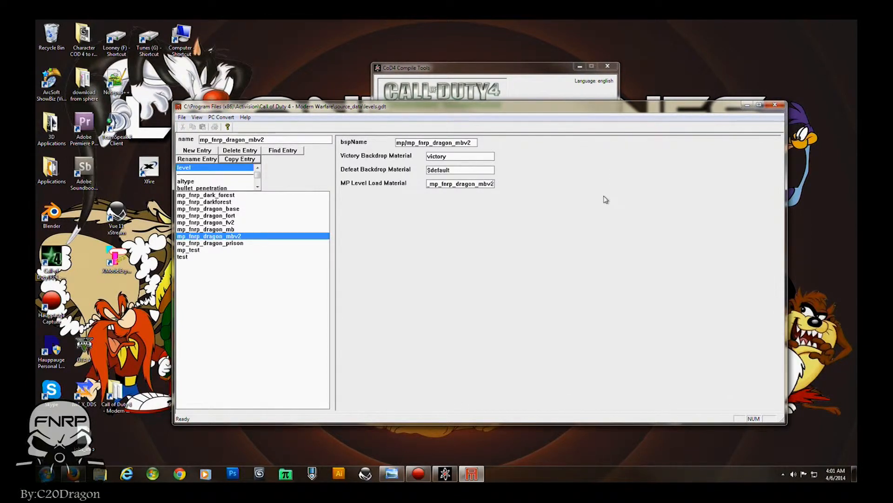
click(774, 105)
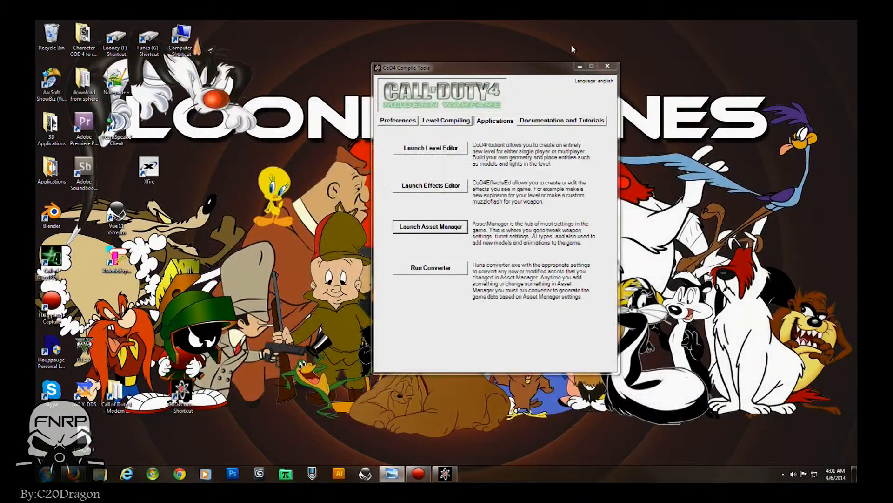
click(608, 66)
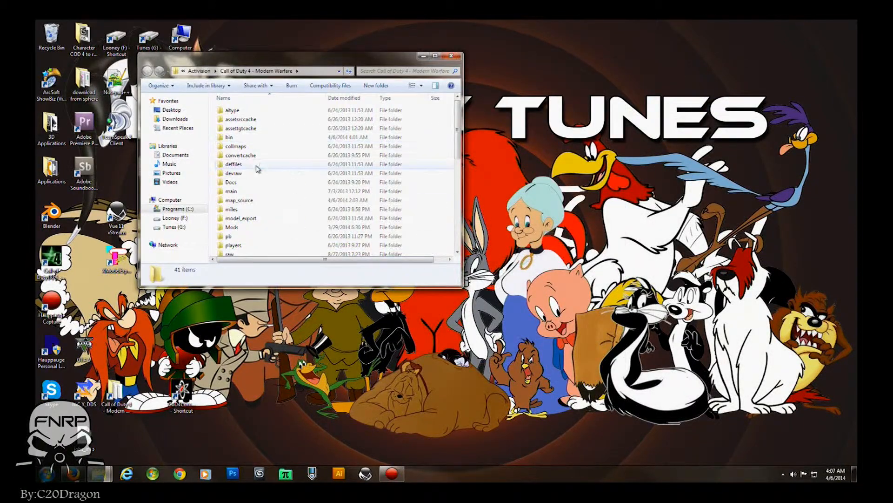
- Copy loadscreen_mp_fnrp_dragon_mbv2.iwi from the game's raw\images folder into the FNRP_Dragon_mbv2 IWI folder
scroll(258, 169, down, 2)
double_click(256, 204)
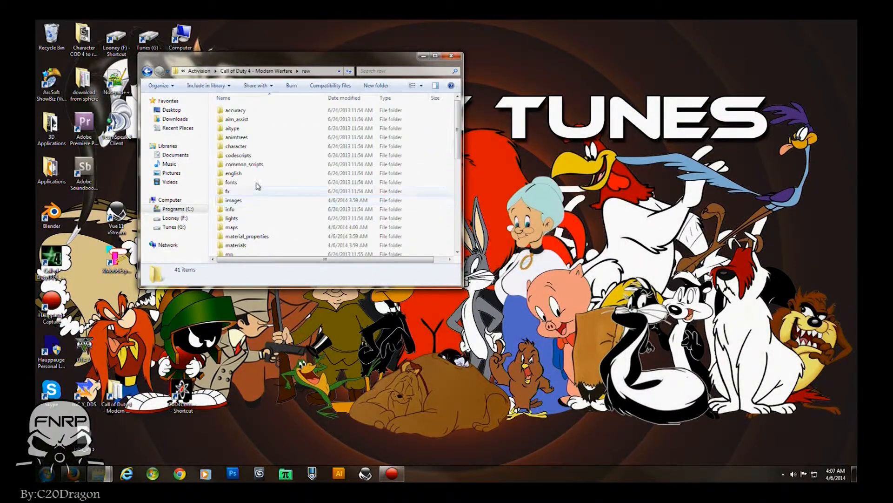
double_click(235, 200)
scroll(252, 148, down, 9)
scroll(266, 176, down, 6)
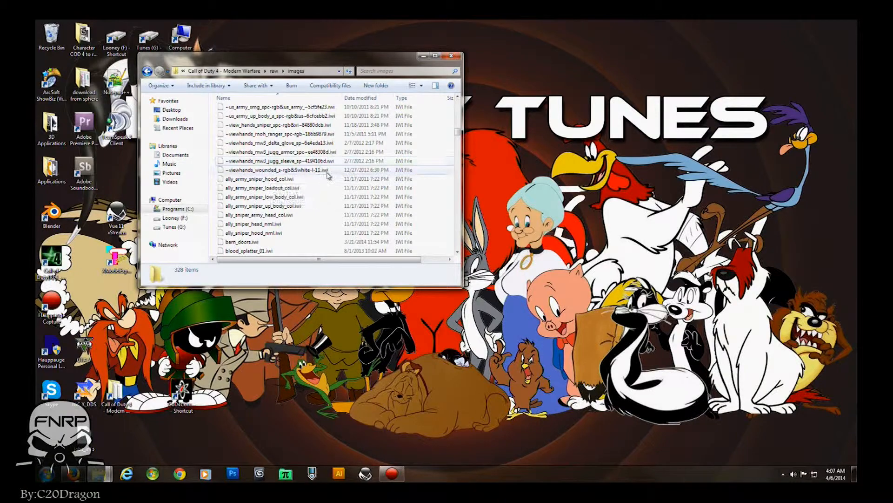
scroll(259, 192, down, 5)
scroll(259, 192, down, 5)
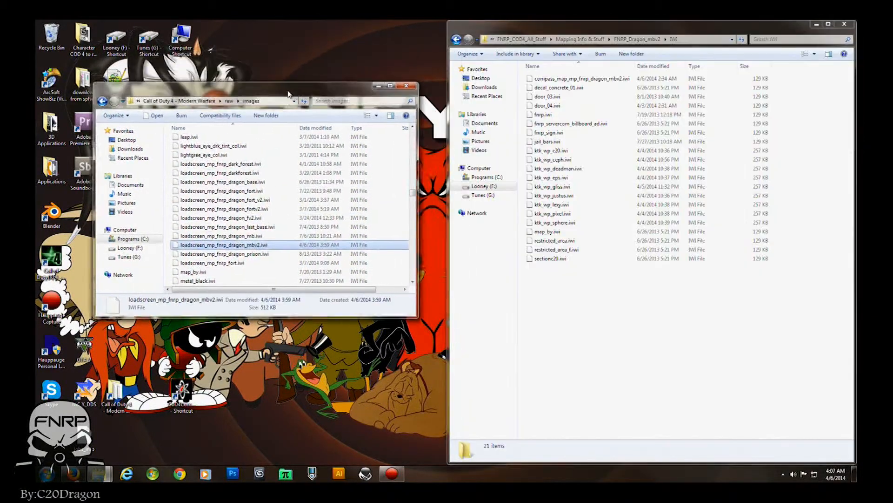
drag(289, 93, 282, 94)
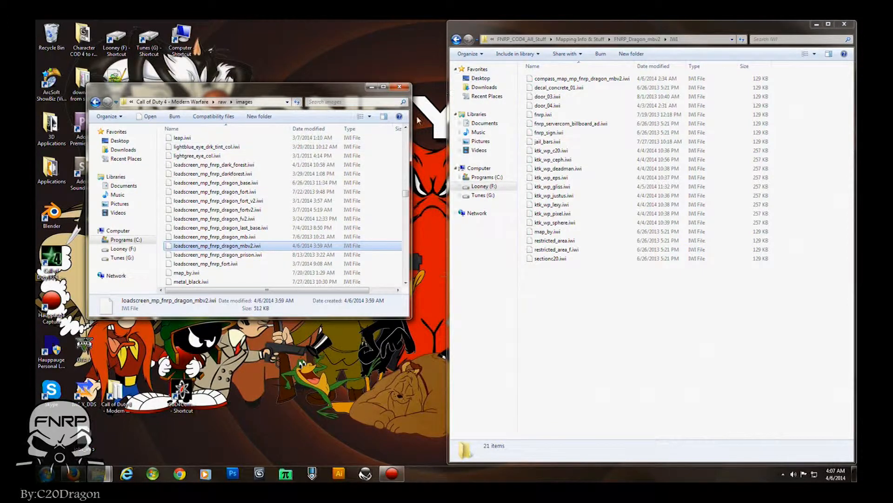
click(562, 29)
key(ctrl+v)
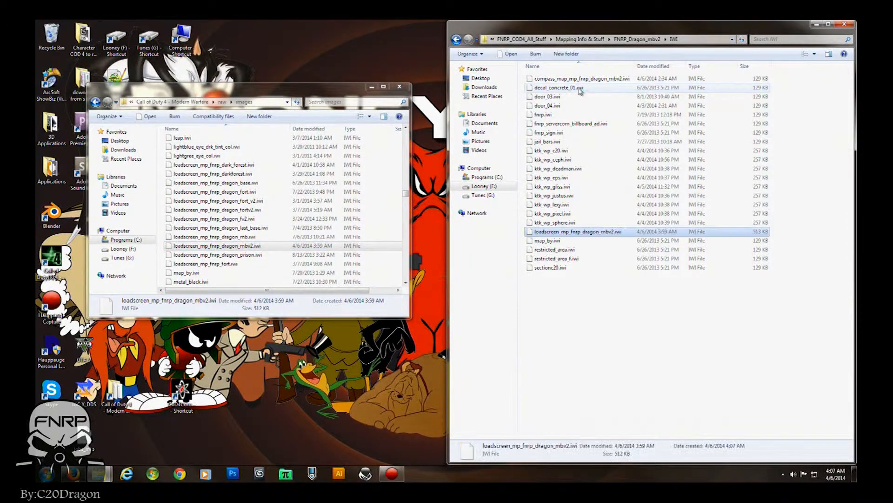
- Browse the game's usermaps map folders to find an existing map IWD file
click(400, 87)
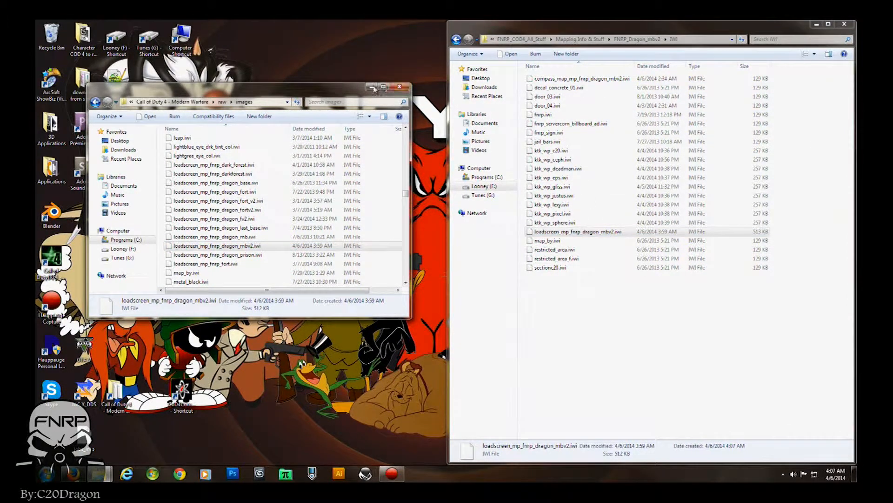
key(BackSpace)
key(BackSpace)
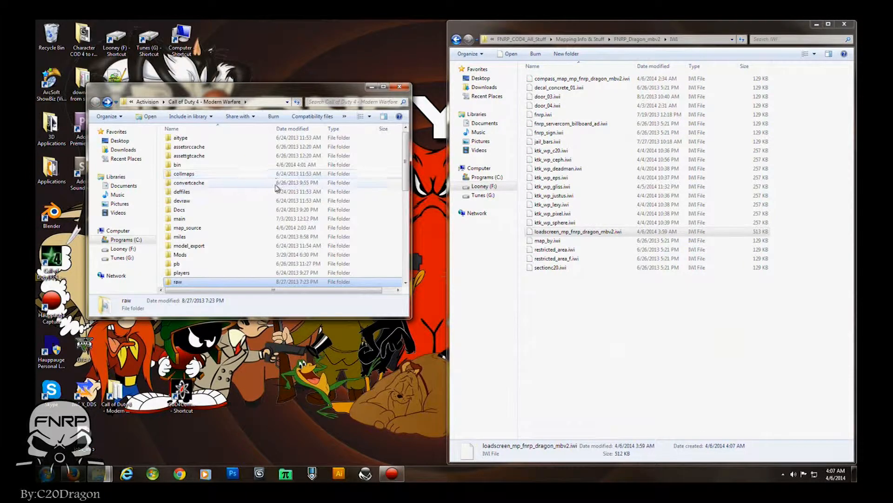
drag(274, 93, 284, 89)
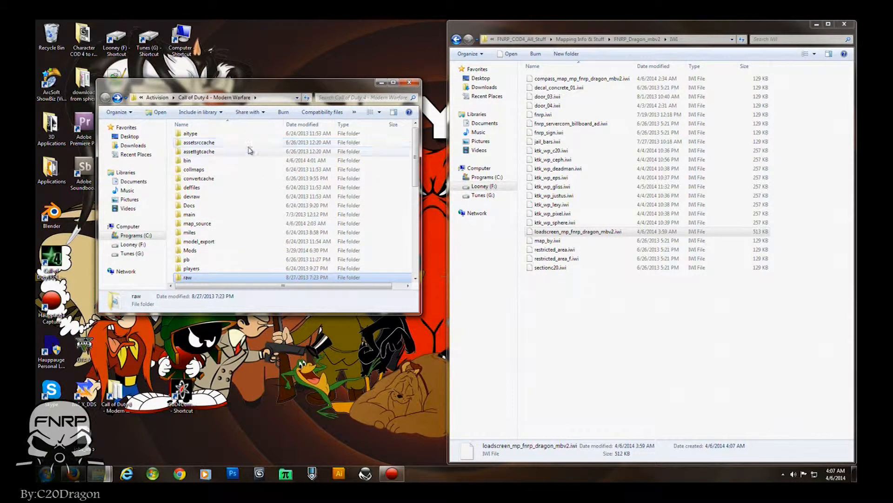
scroll(202, 245, down, 4)
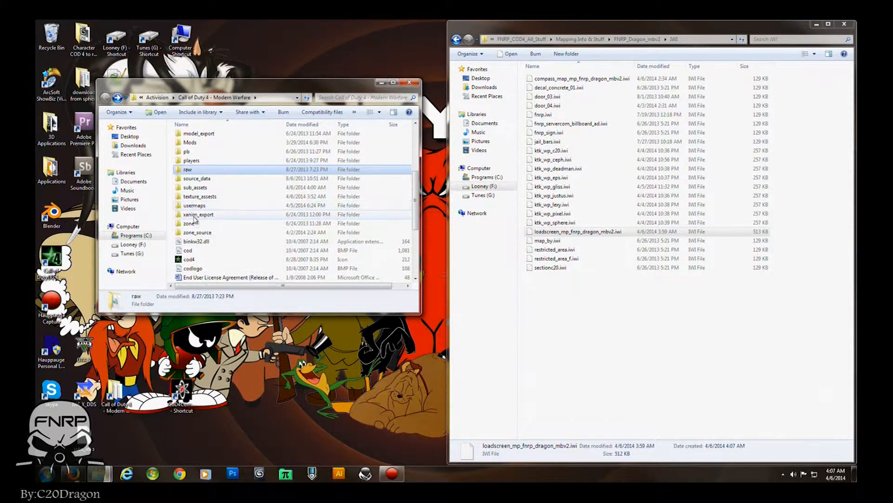
double_click(255, 205)
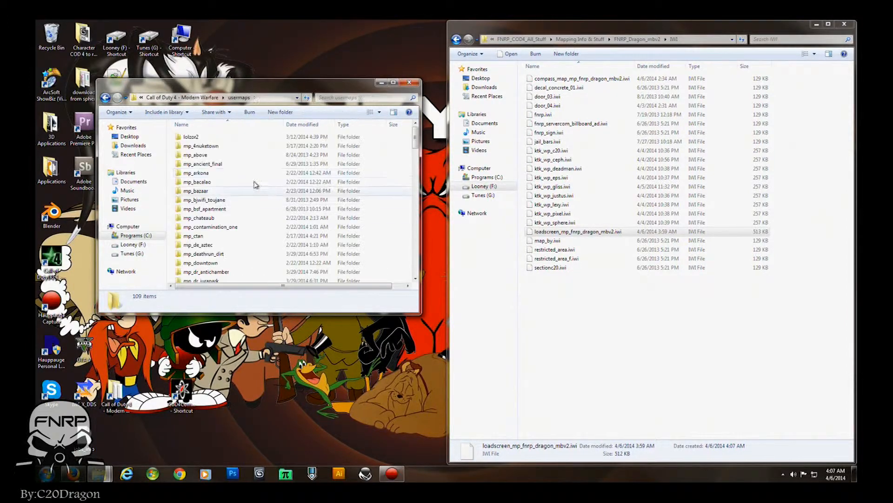
double_click(205, 191)
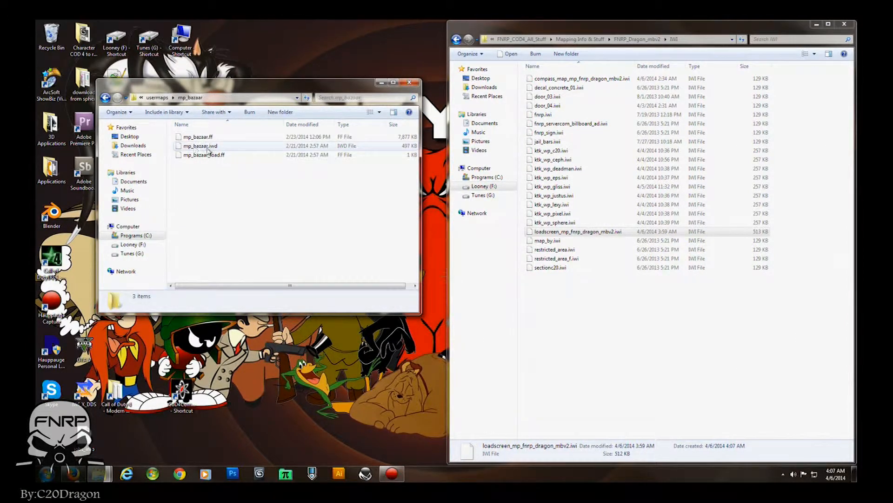
key(BackSpace)
scroll(240, 183, down, 1)
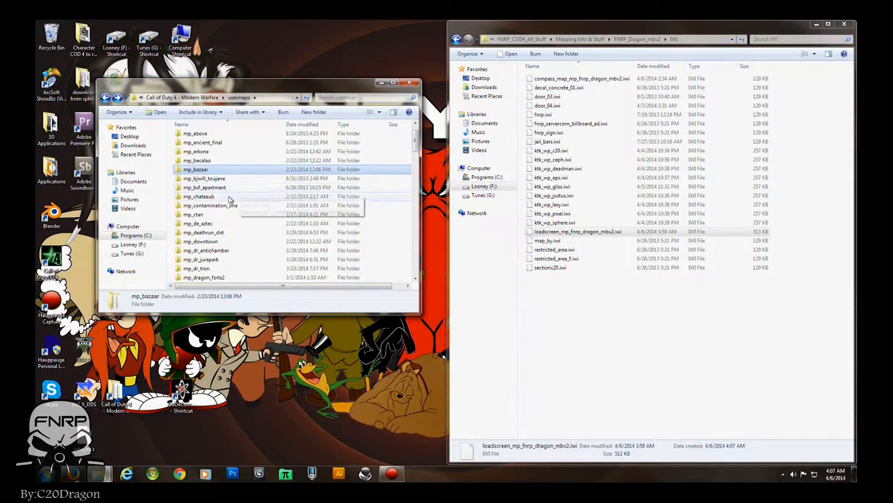
- Copy mp_contamination_one.iwd from its usermaps folder to the desktop
double_click(219, 205)
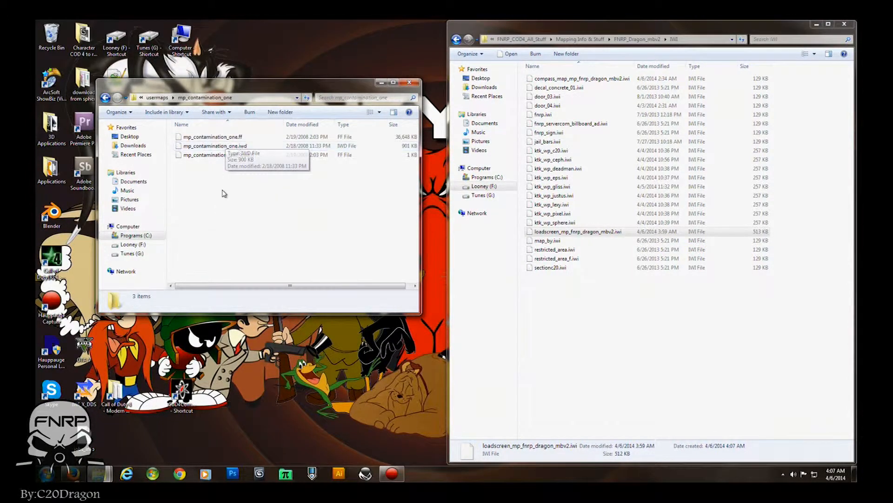
key(BackSpace)
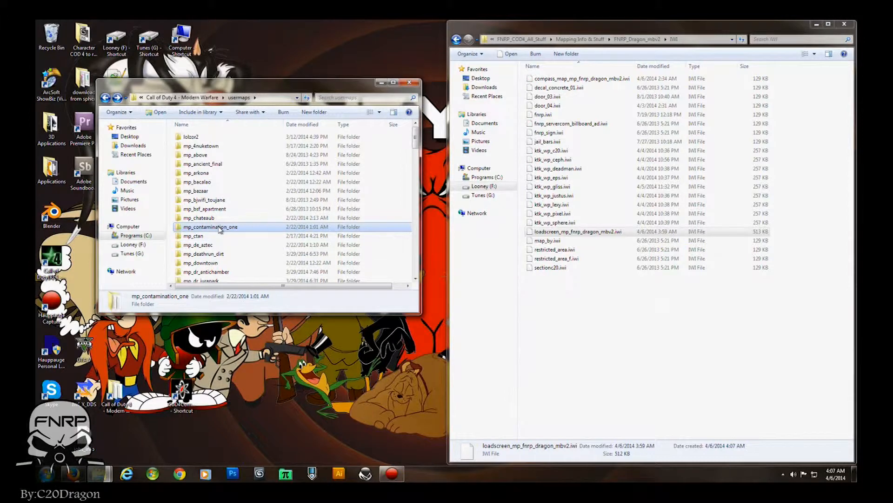
double_click(220, 227)
drag(215, 146, 344, 354)
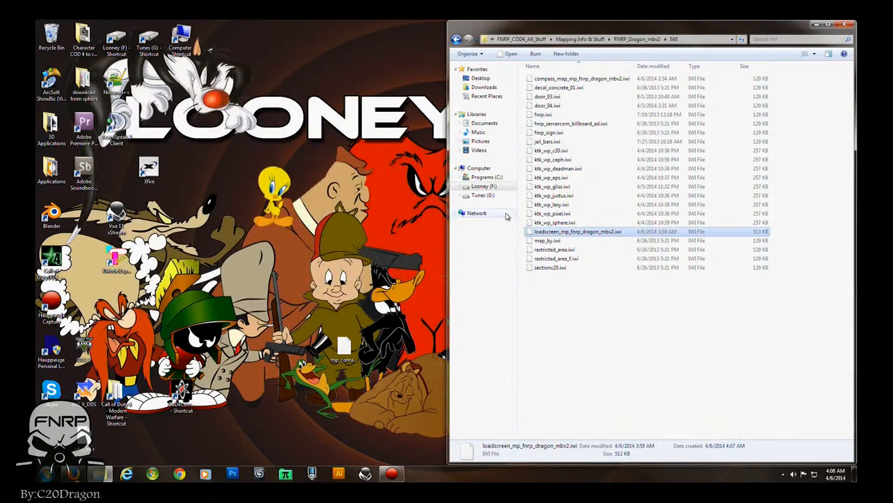
- Rename the desktop IWD copy as mp_fnrp_dragon_mbv2.iwd by pasting the copied name
right_click(345, 352)
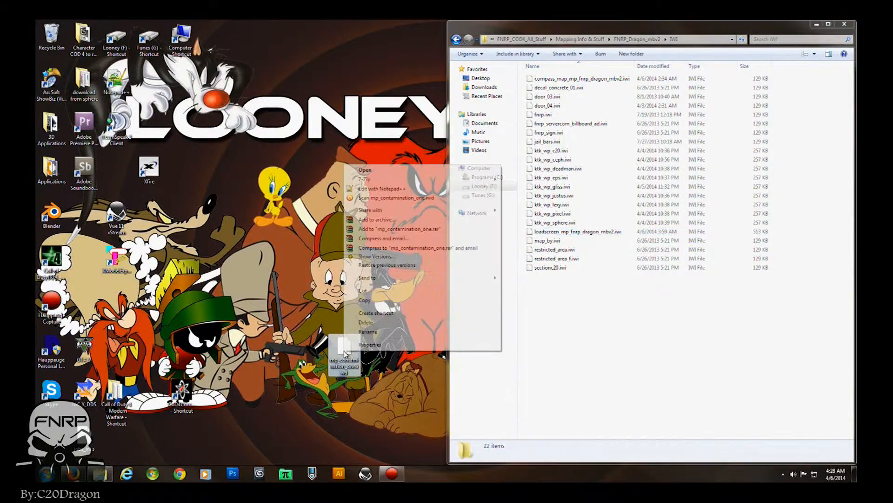
click(367, 332)
drag(340, 360, 349, 368)
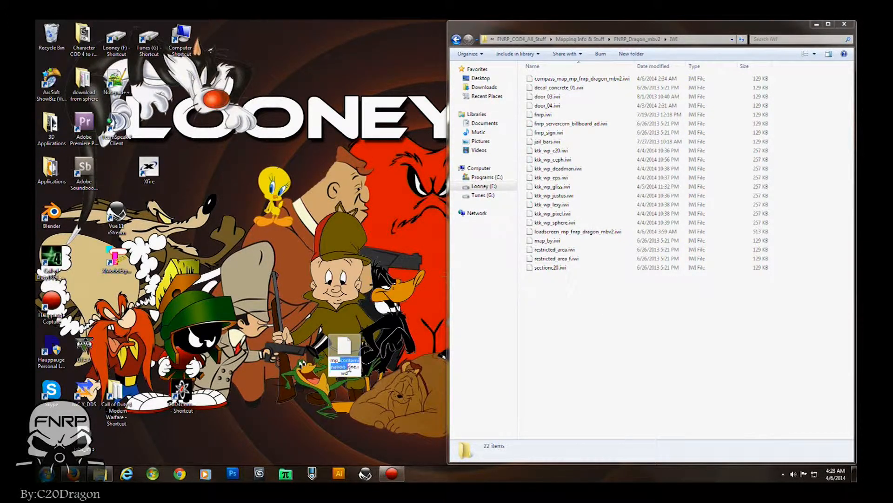
key(ctrl+v)
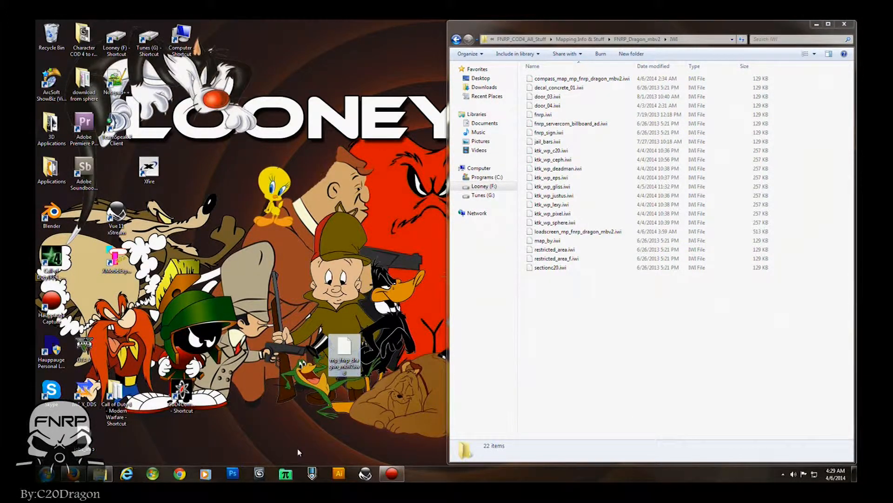
- Open mp_fnrp_dragon_mbv2.iwd in PakScape and delete every folder except images
click(285, 474)
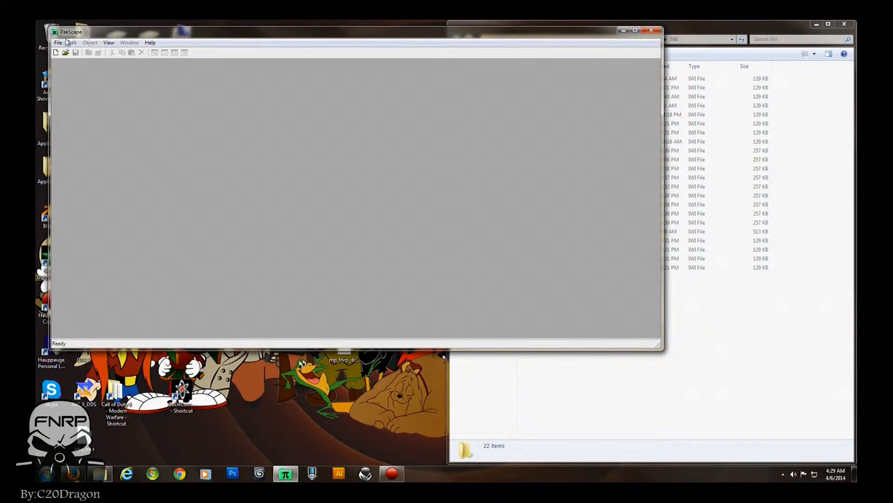
drag(344, 358, 252, 233)
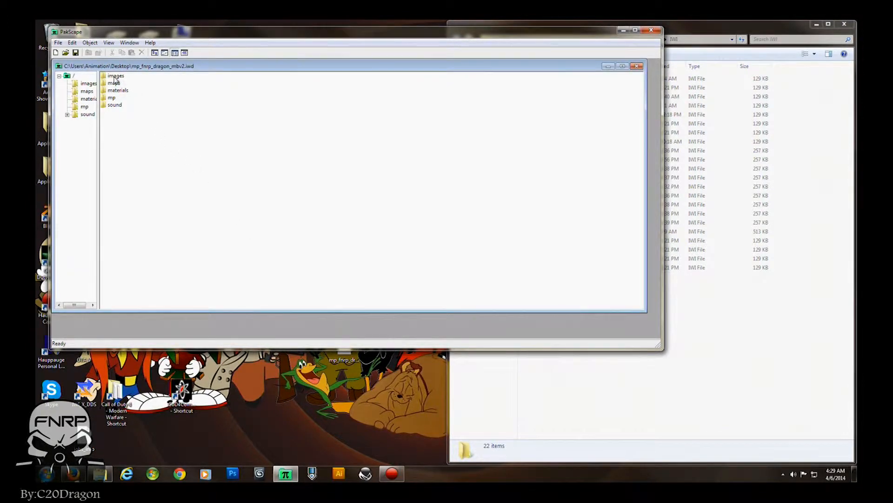
drag(133, 81, 118, 112)
key(Delete)
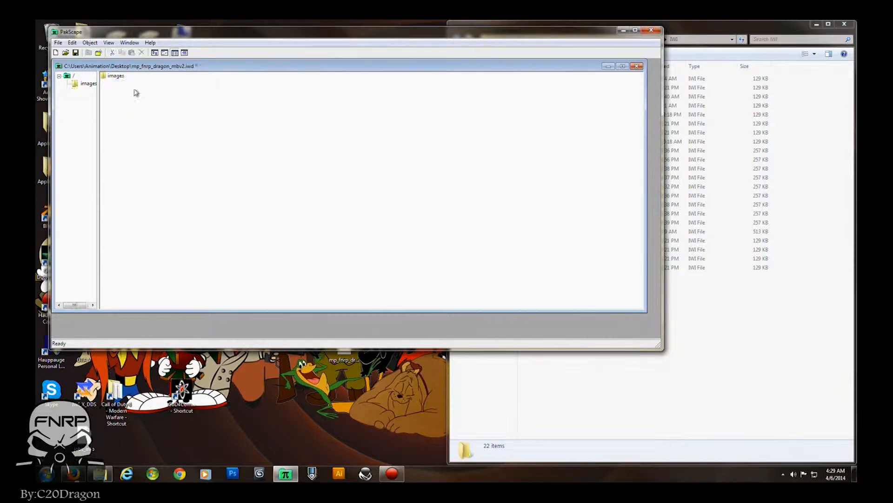
- Delete all files inside the IWD's images folder
double_click(115, 76)
drag(154, 95, 119, 74)
key(Delete)
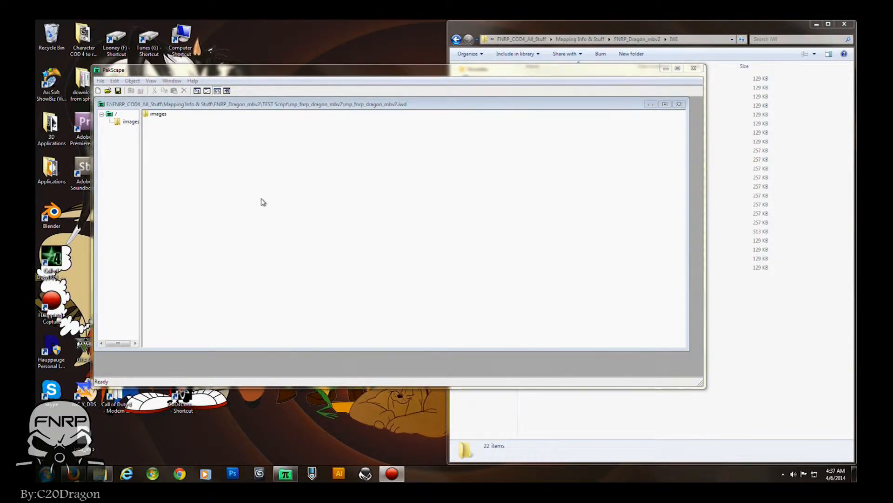
- Add loadscreen_mp_fnrp_dragon_mbv2.iwi to the images folder of the TEST Script mp_fnrp_dragon_mbv2.iwd and save it
double_click(158, 116)
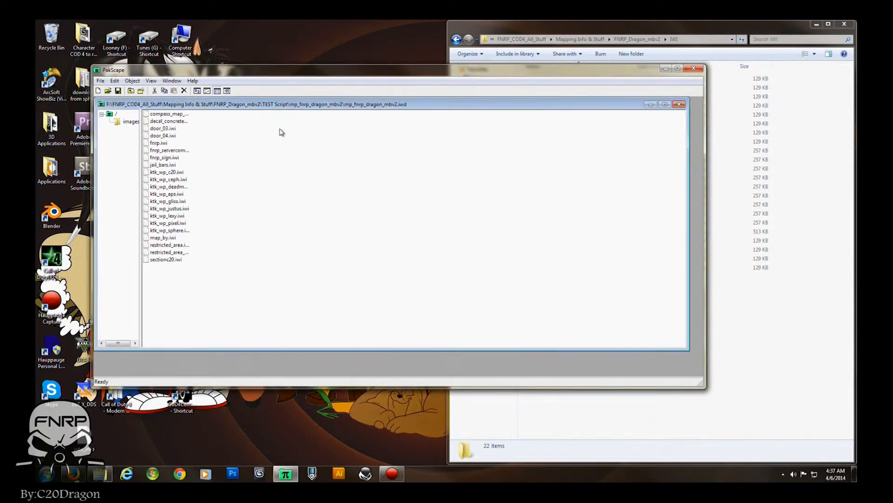
click(643, 31)
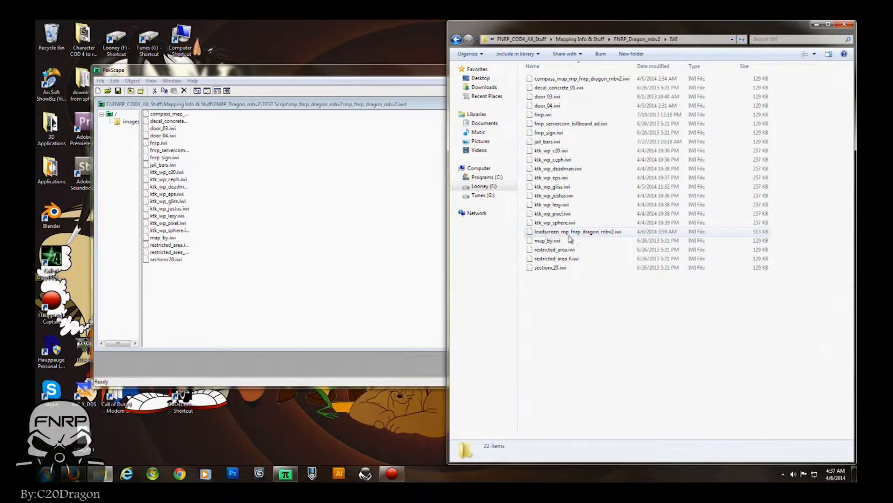
drag(615, 234, 247, 251)
click(100, 81)
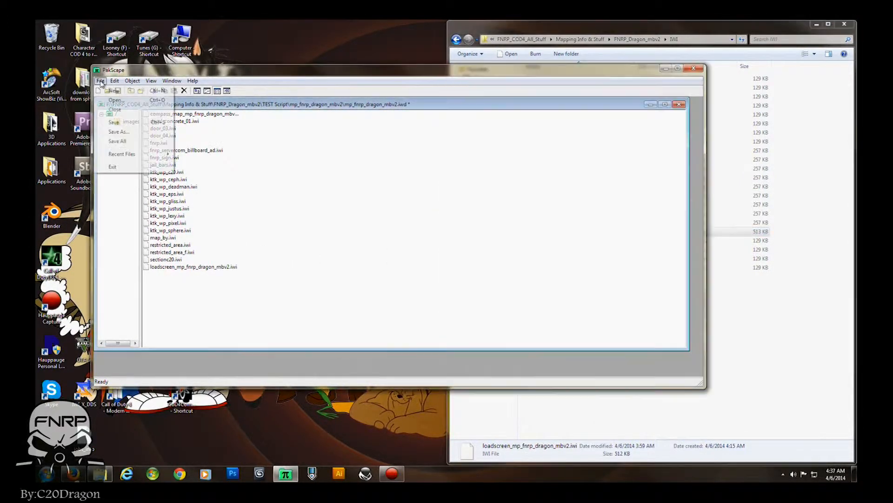
click(113, 124)
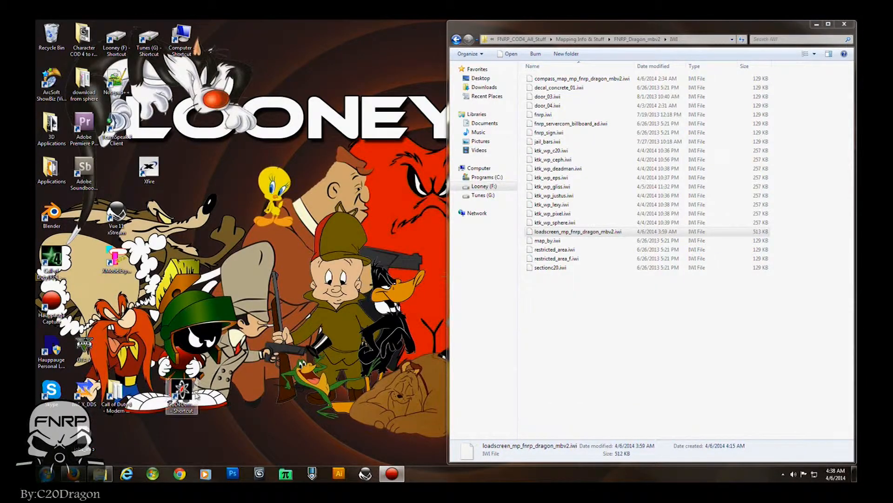
- Launch CoD4 Compile Tools as administrator and open Level Compiling for mp_fnrp_dragon_mbv2
right_click(183, 395)
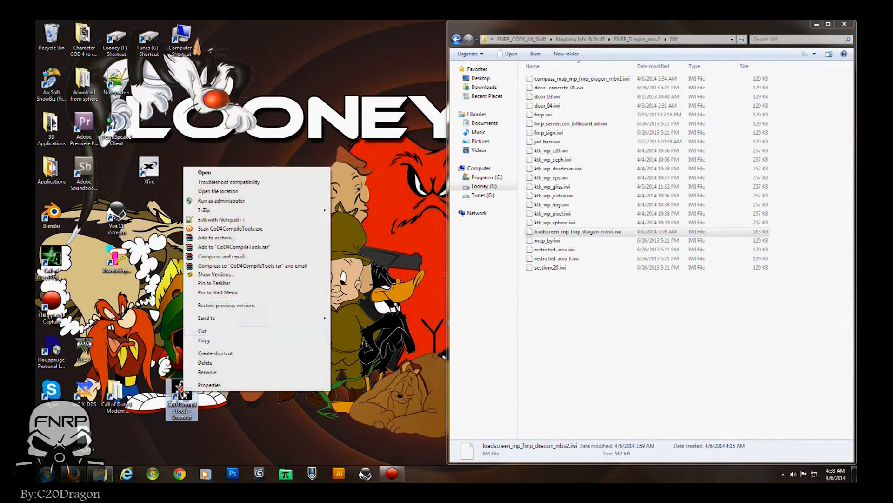
click(233, 202)
click(210, 263)
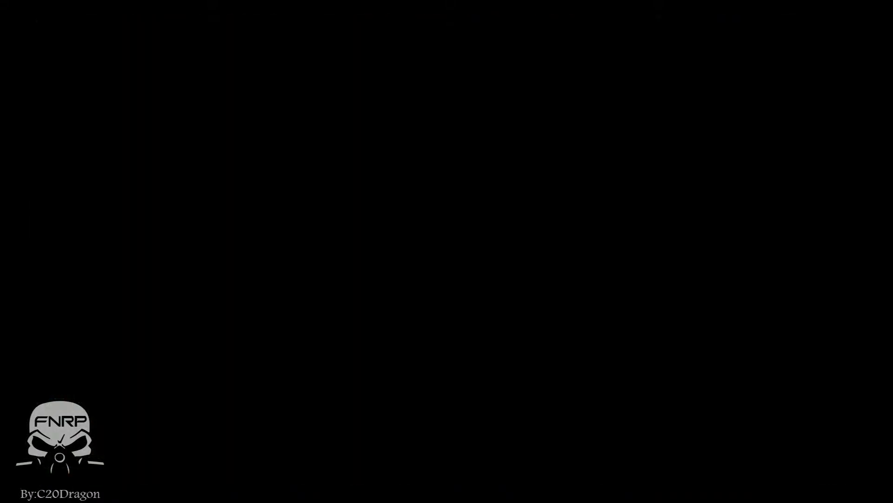
drag(251, 133, 260, 110)
click(221, 164)
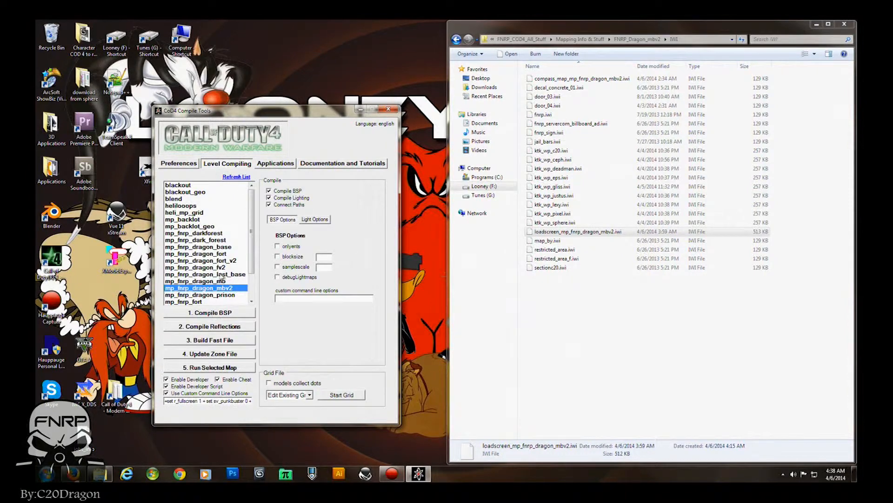
- Add material,loadscreen_mp_fnrp_dragon_mbv2 to the map's zone file, save it, and build the fast file
click(202, 355)
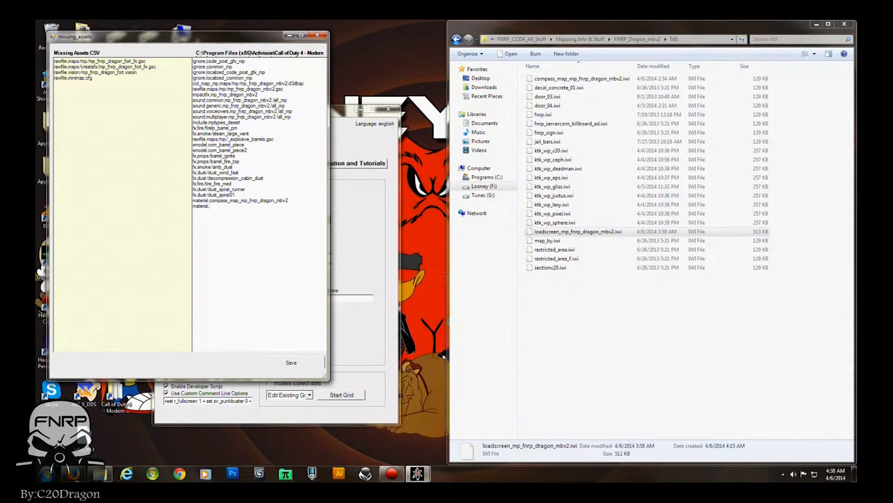
click(576, 236)
click(353, 247)
text(adscreen_mp_fnrp_dragon_mbv2)
click(290, 363)
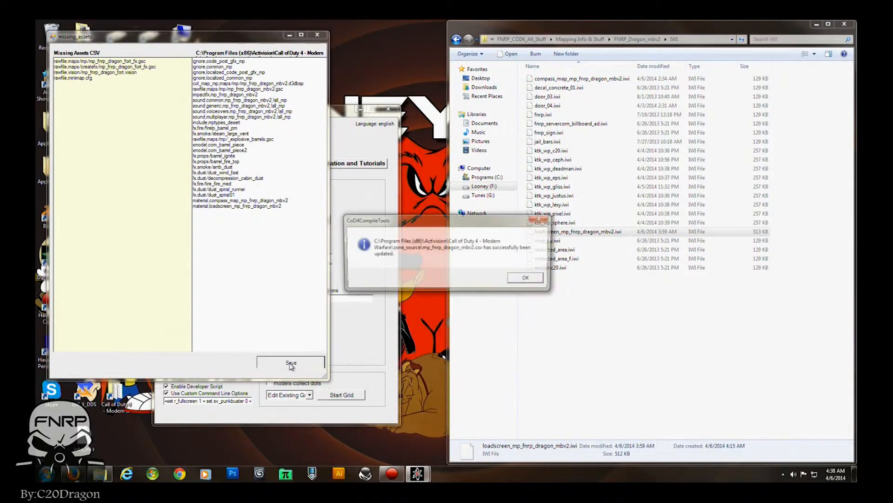
click(527, 279)
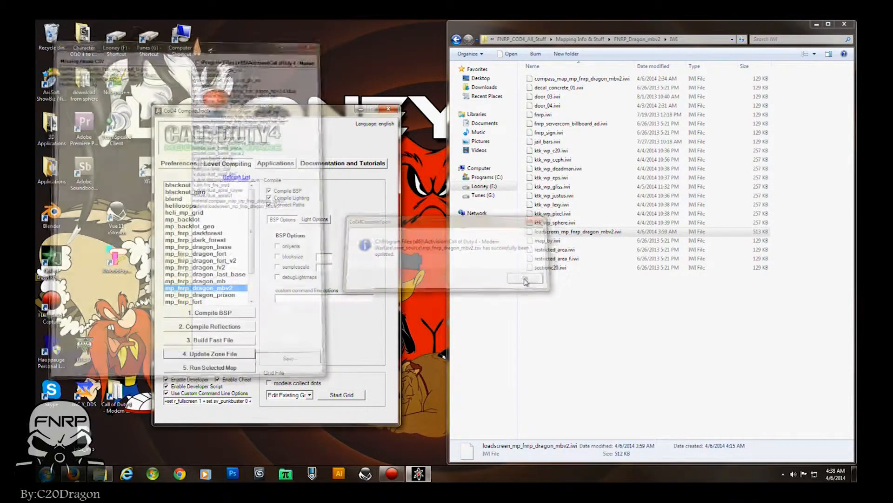
click(207, 341)
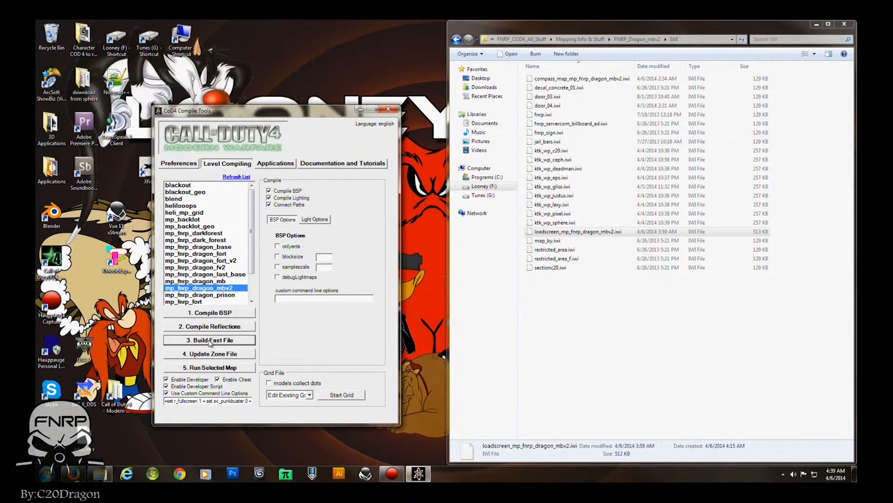
- Open the TEST Script\mp_fnrp_dragon_mbv2 output folder to inspect the built map files
key(alt+Left)
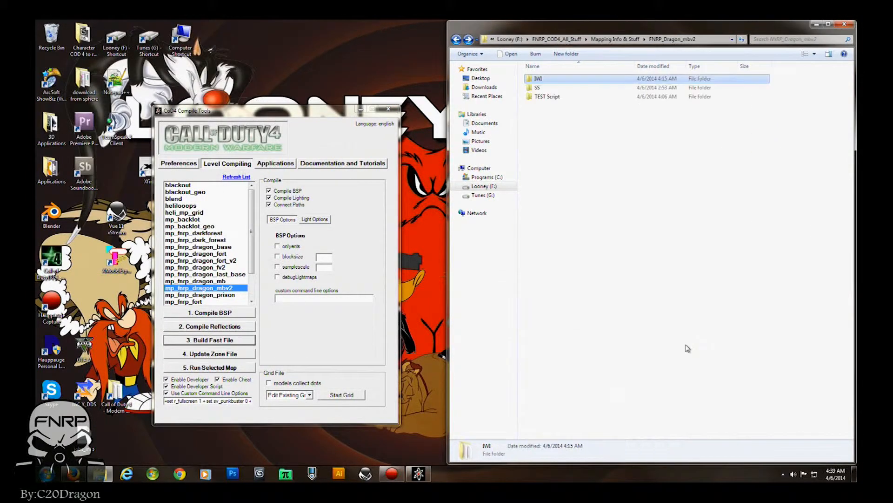
key(alt+Left)
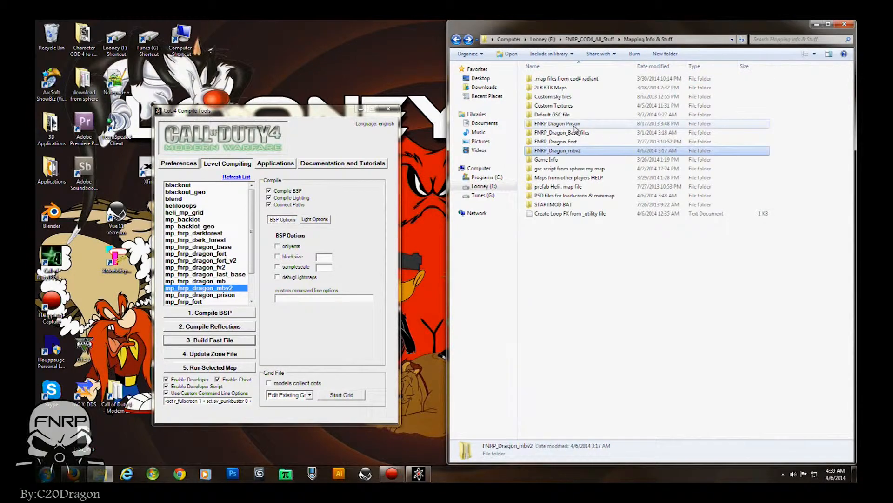
double_click(572, 150)
double_click(568, 97)
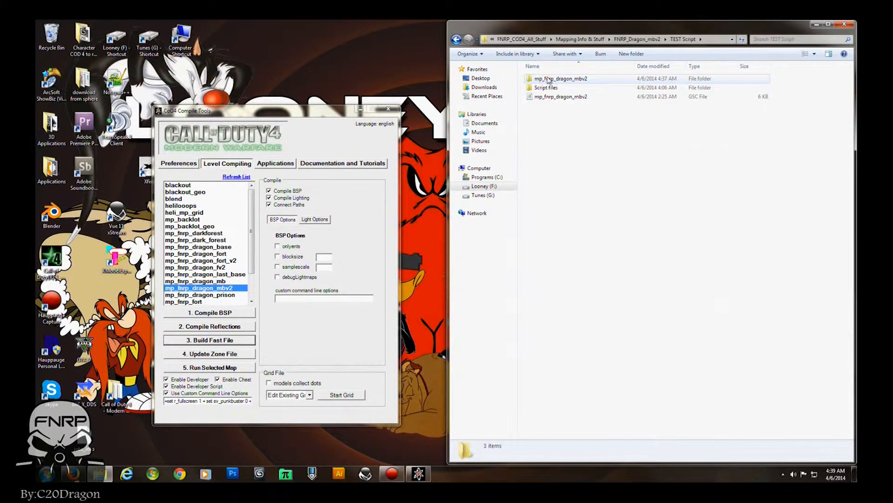
click(563, 80)
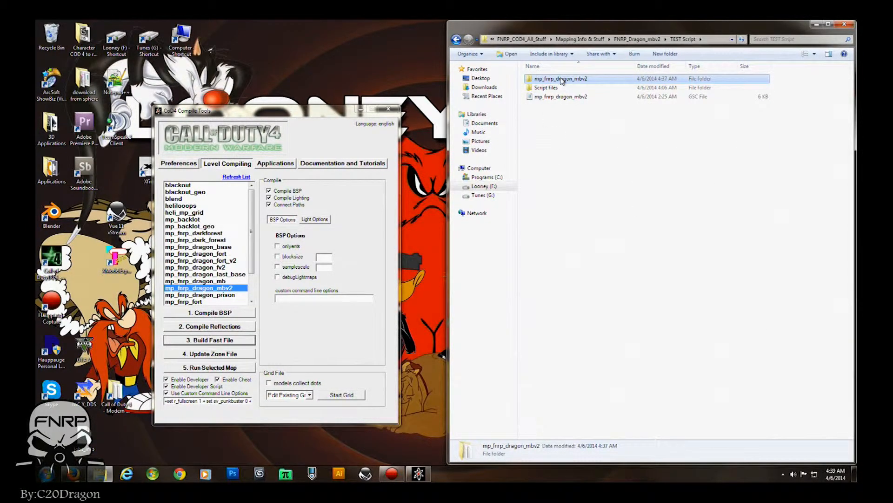
double_click(562, 81)
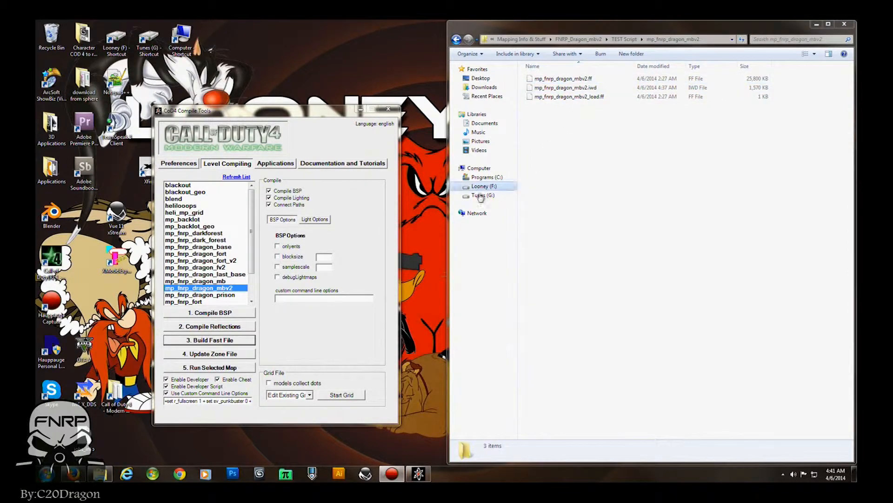
- Copy the built mp_fnrp_dragon_mbv2.ff and mp_fnrp_dragon_mbv2_load.ff from the game's zone\english folder into TEST Script\mp_fnrp_dragon_mbv2, replacing the existing files
double_click(115, 394)
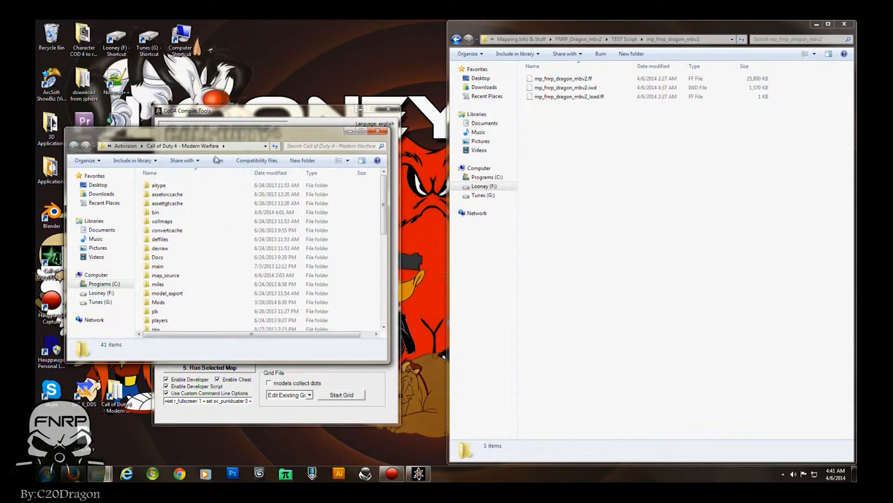
scroll(223, 235, down, 7)
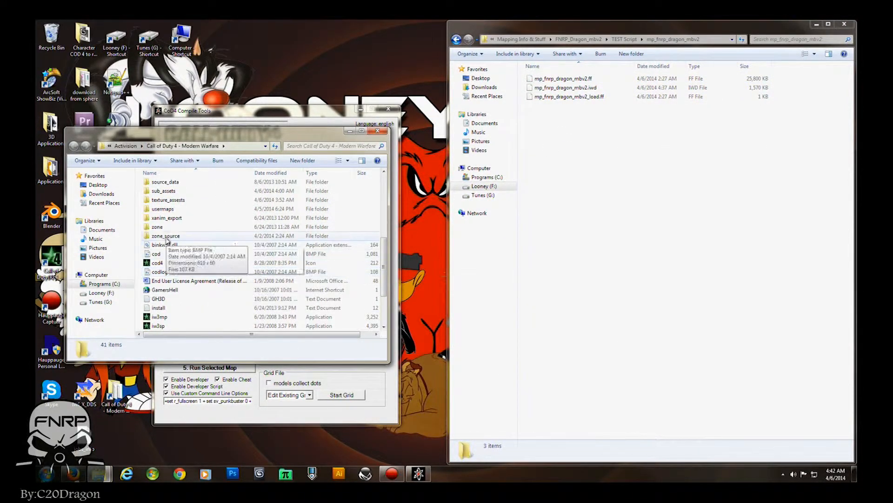
double_click(159, 227)
double_click(160, 186)
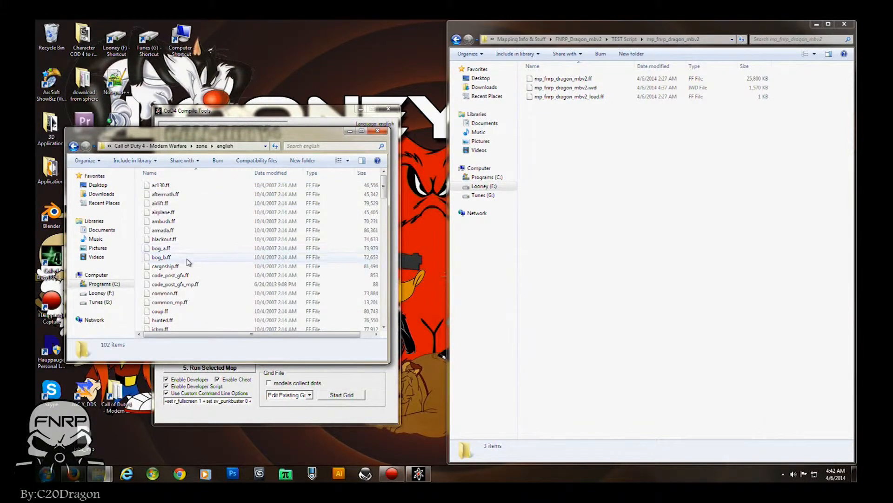
scroll(189, 262, down, 12)
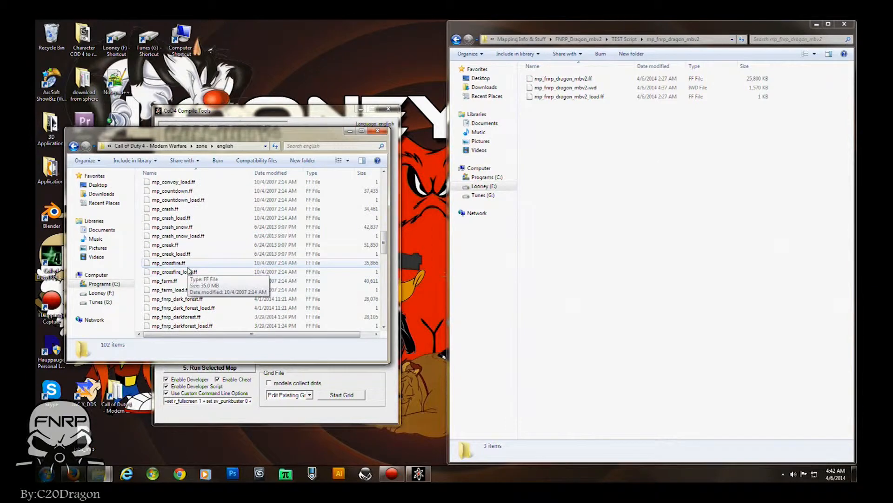
scroll(189, 270, down, 8)
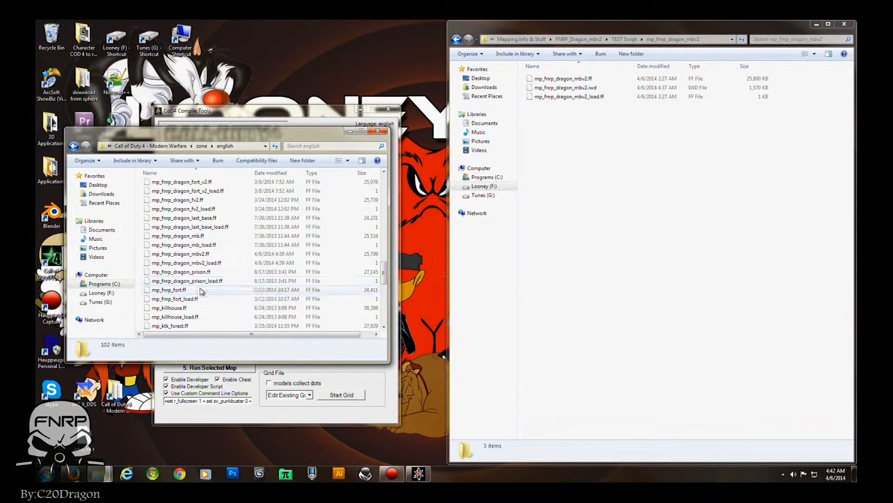
click(194, 255)
shift+click(193, 263)
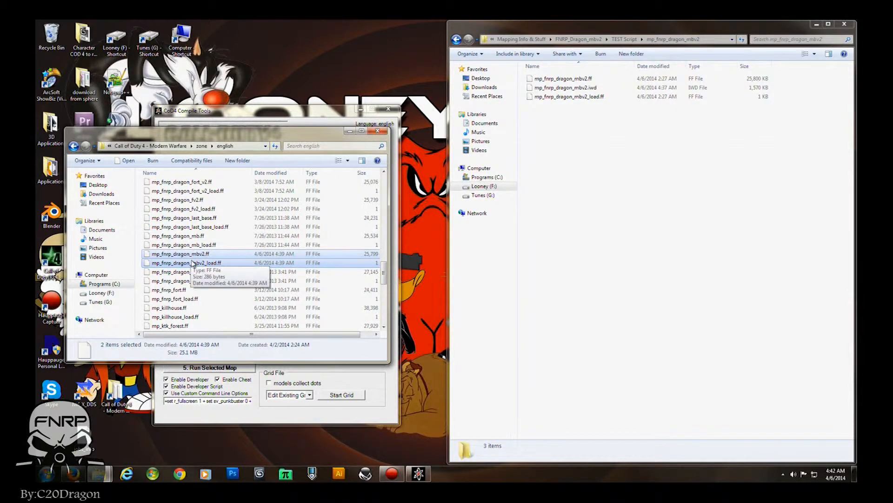
drag(199, 269, 599, 159)
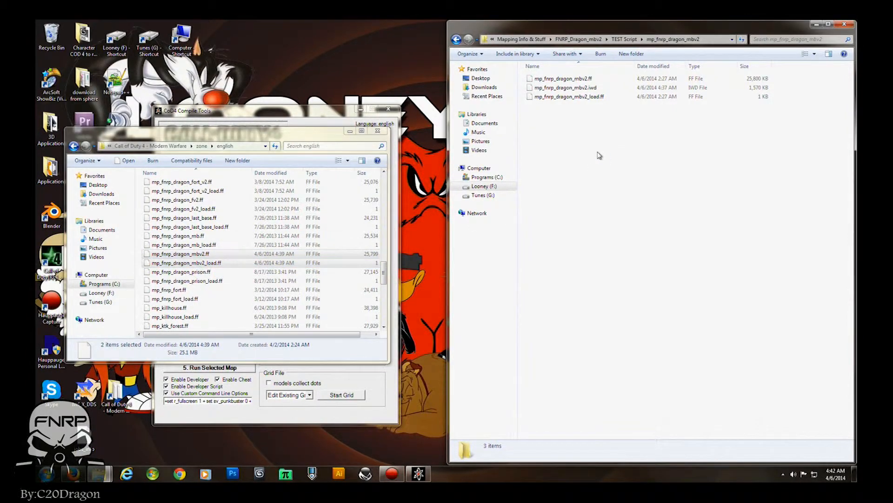
click(434, 199)
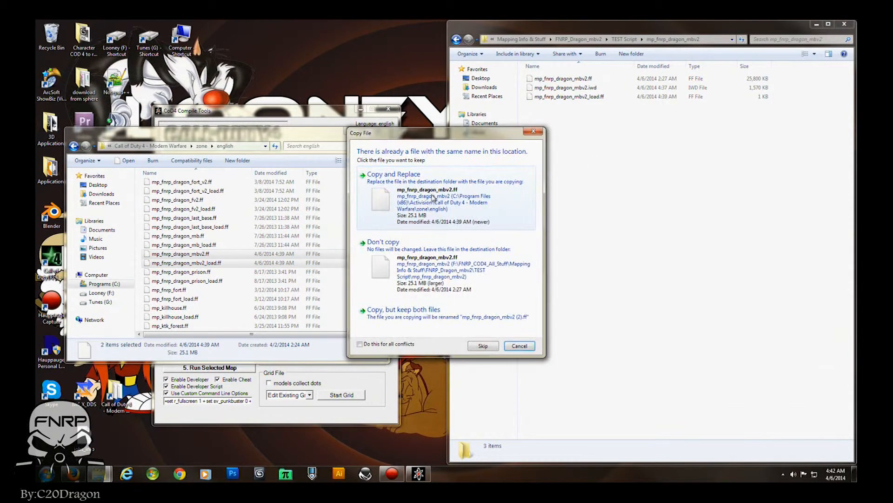
click(434, 199)
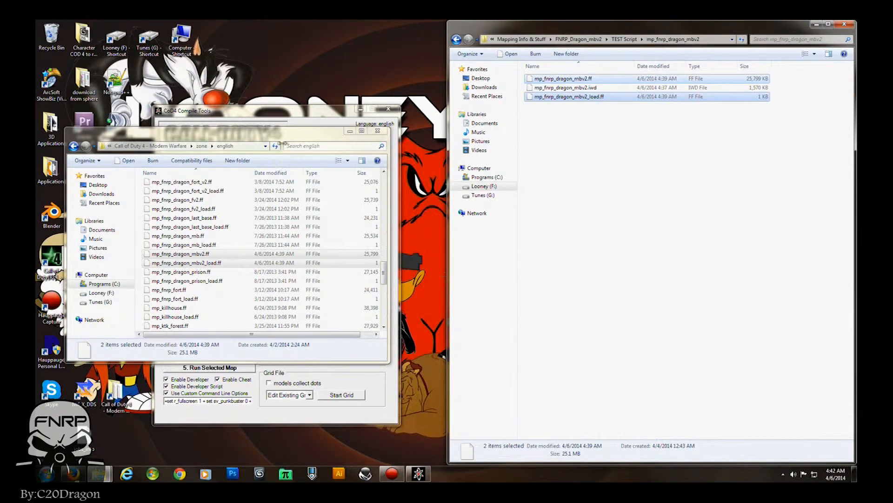
- Copy the mp_fnrp_dragon_mbv2 folder from TEST Script into the game's usermaps folder, replacing the old one, and close all windows
key(BackSpace)
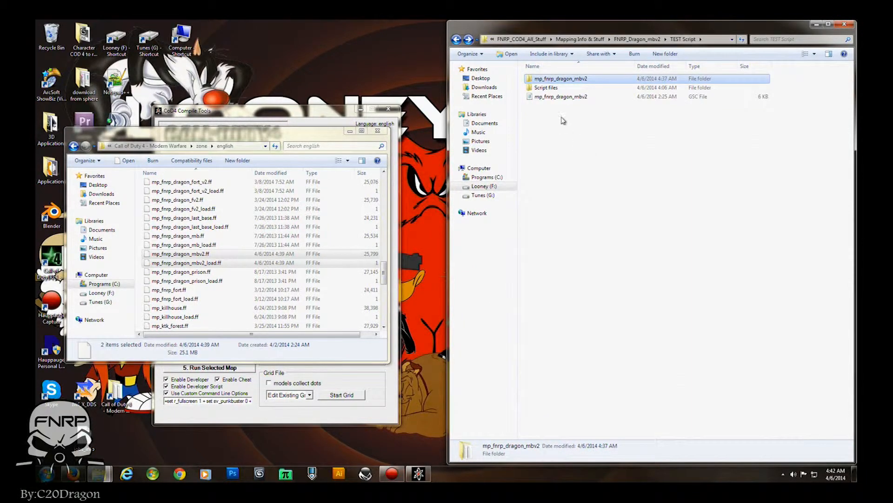
click(259, 138)
key(BackSpace)
key(BackSpace)
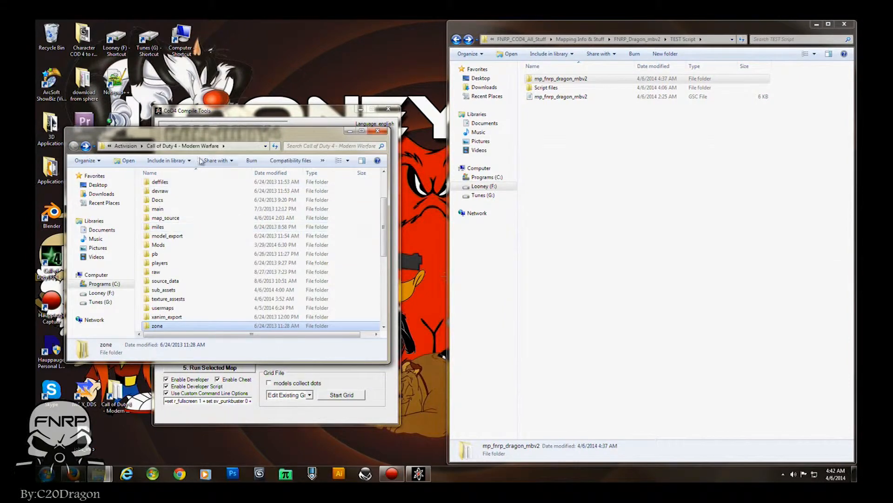
double_click(160, 307)
click(542, 80)
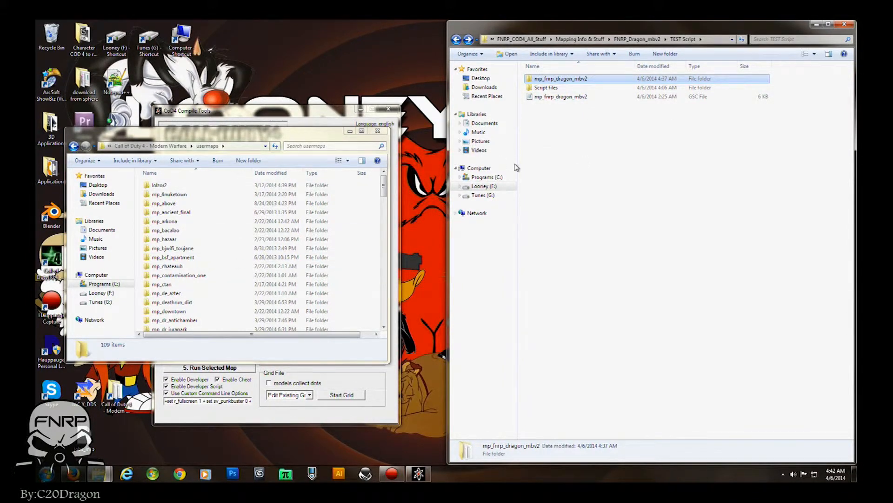
click(237, 136)
key(ctrl+v)
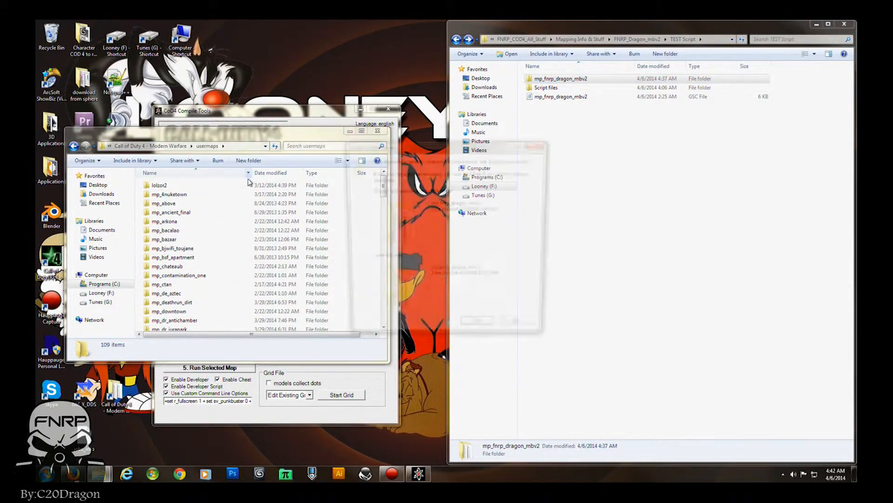
click(478, 332)
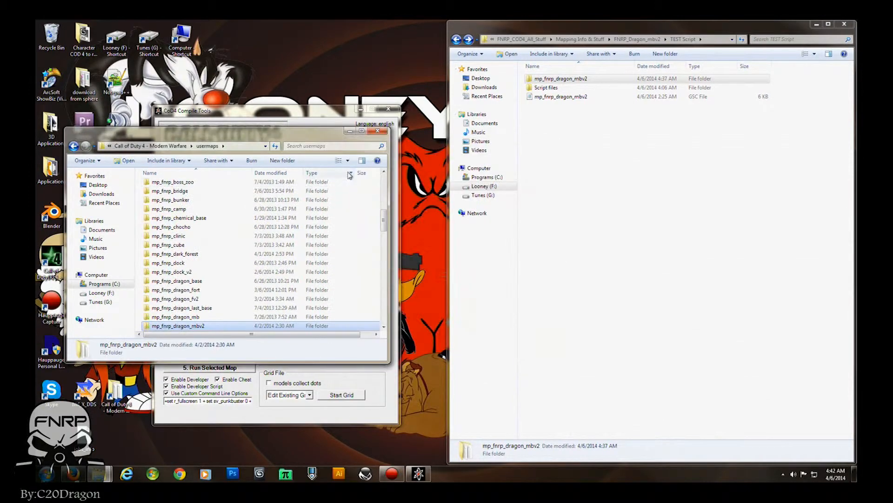
click(378, 131)
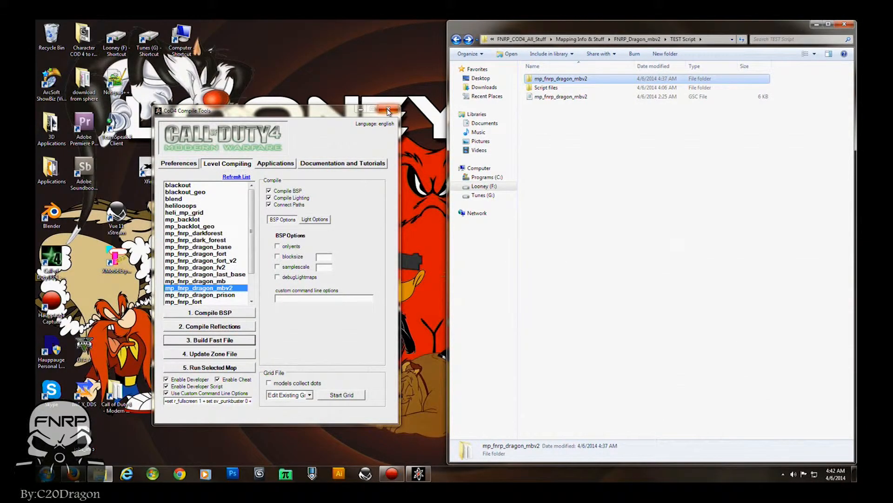
click(389, 111)
click(844, 24)
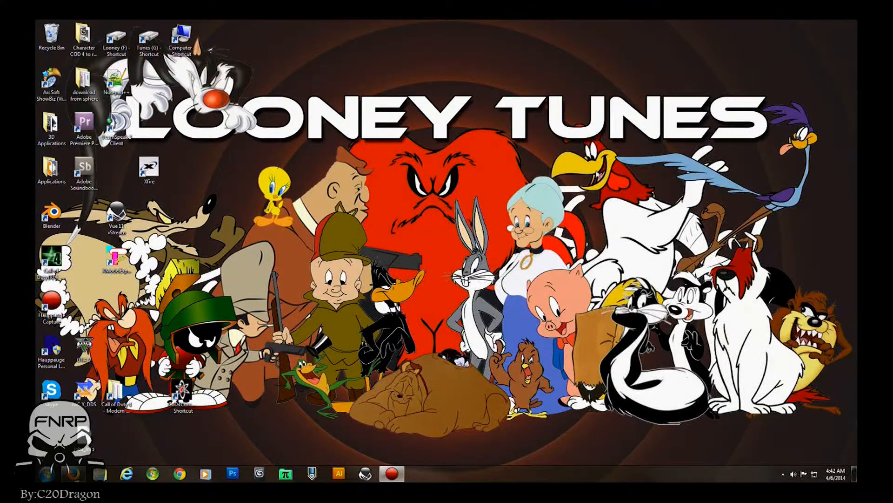
- Launch CoD4 multiplayer (iw3mp.exe) as administrator and load the ModWarfare mod
right_click(58, 273)
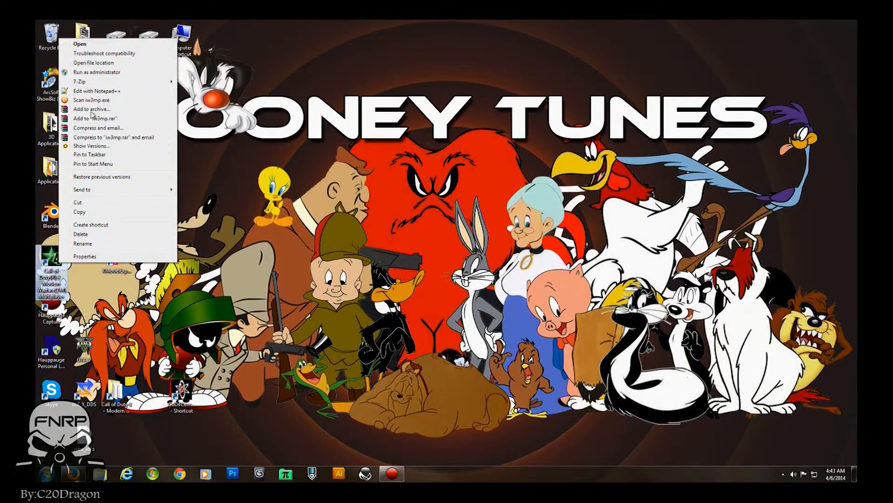
click(87, 73)
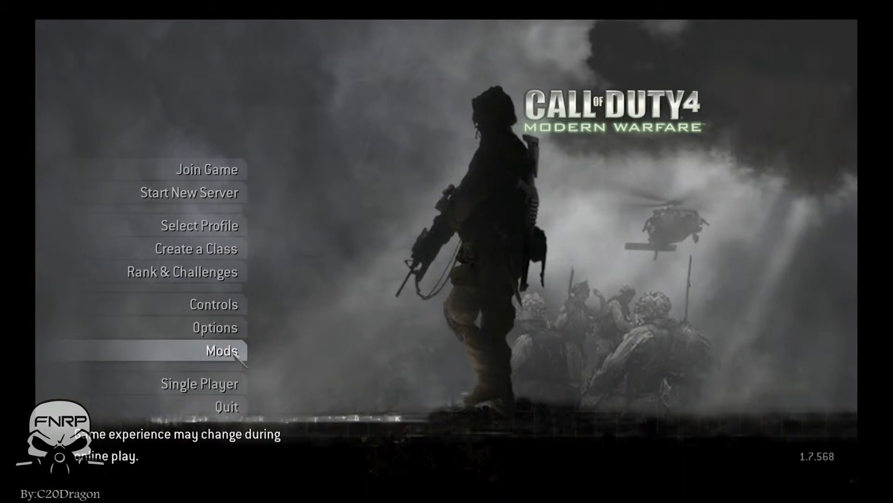
click(233, 349)
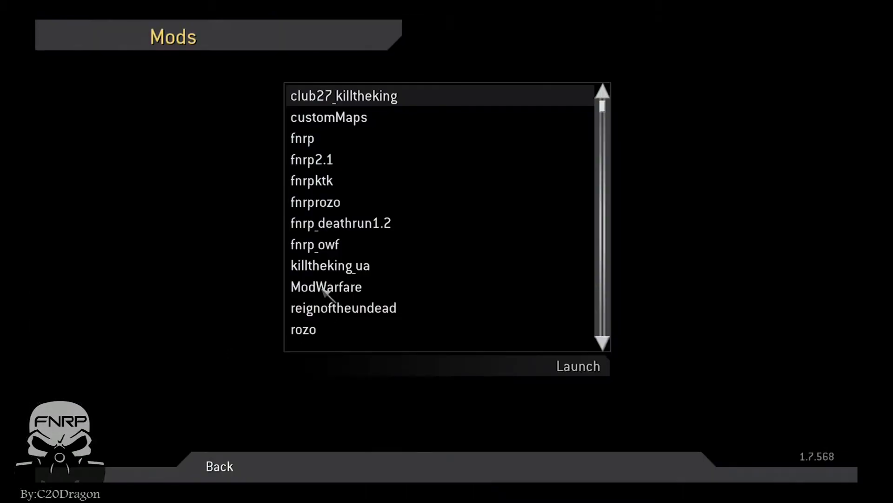
click(328, 294)
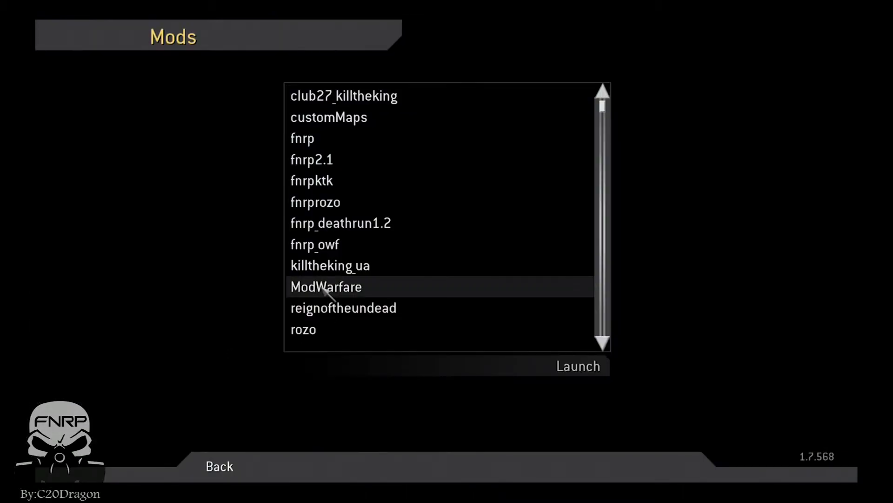
double_click(323, 287)
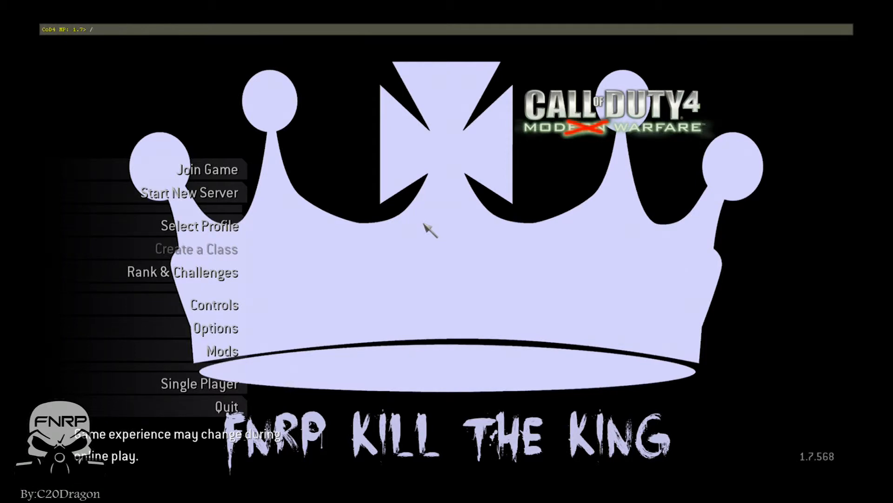
- Load the map from the console with the command /map mp_fnrp_dragon_mbv2 to view its loadscreen
text(map mp_)
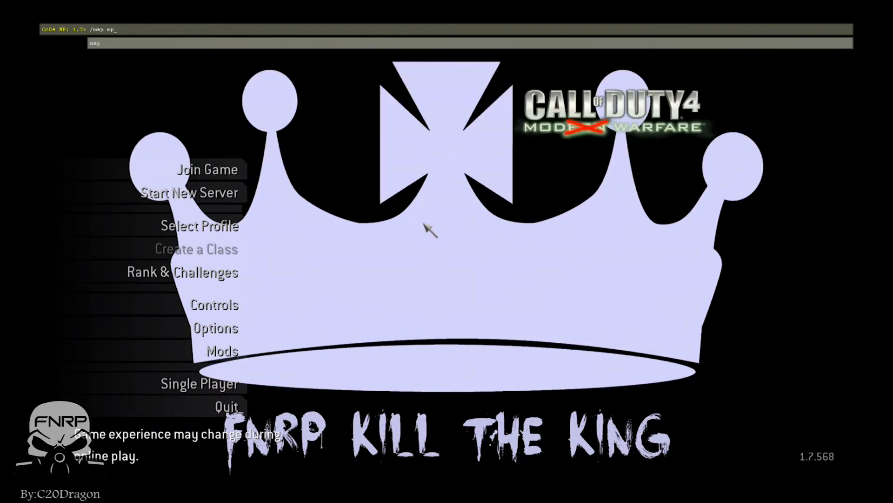
key(Tab)
key(Return)
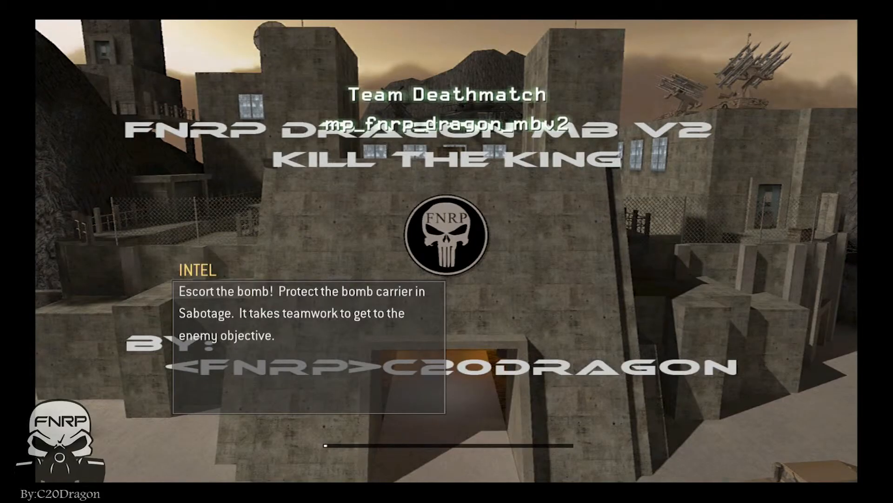